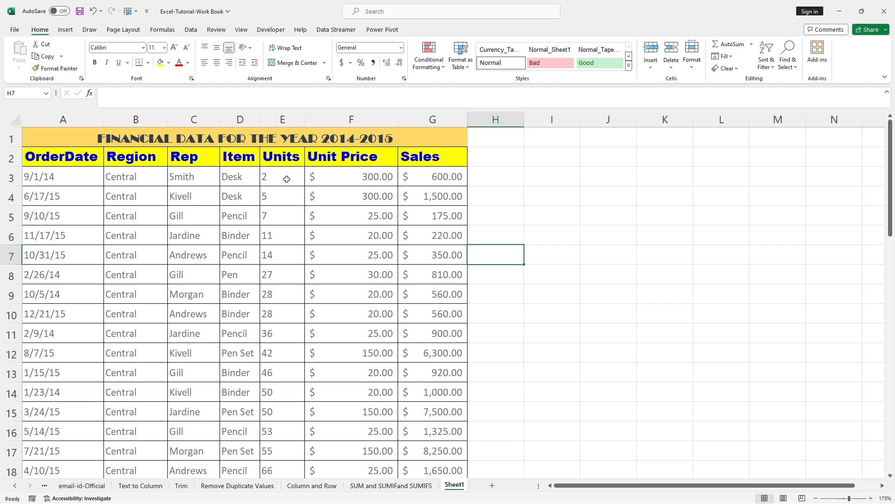
# Calculate the first row's sales in H3 by multiplying units by unit price with =E3*F3.
pyautogui.click(283, 159)
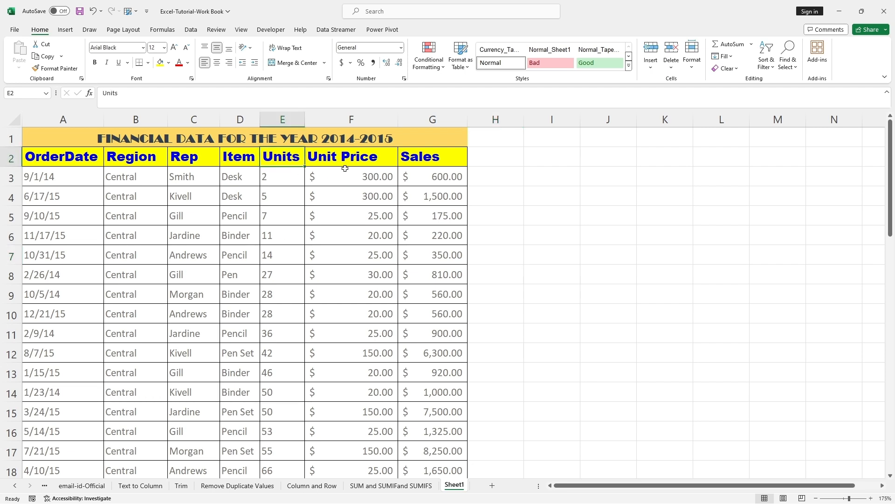
pyautogui.click(350, 173)
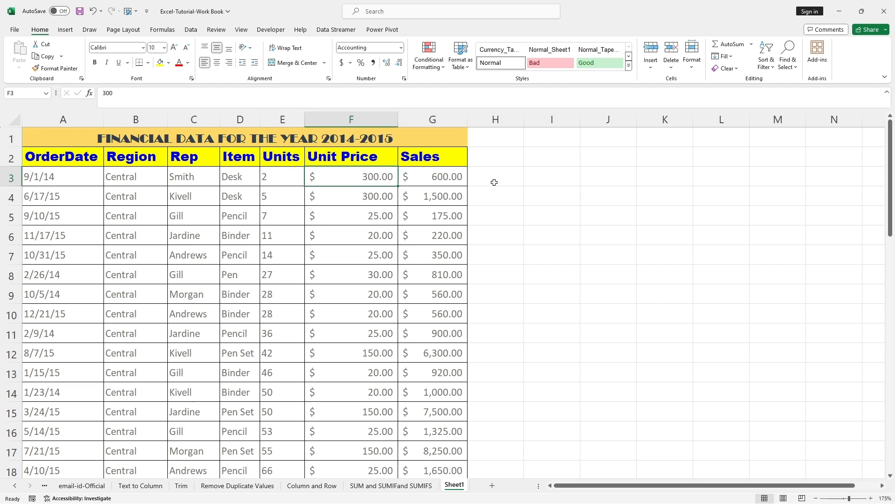
pyautogui.click(496, 176)
pyautogui.write('=')
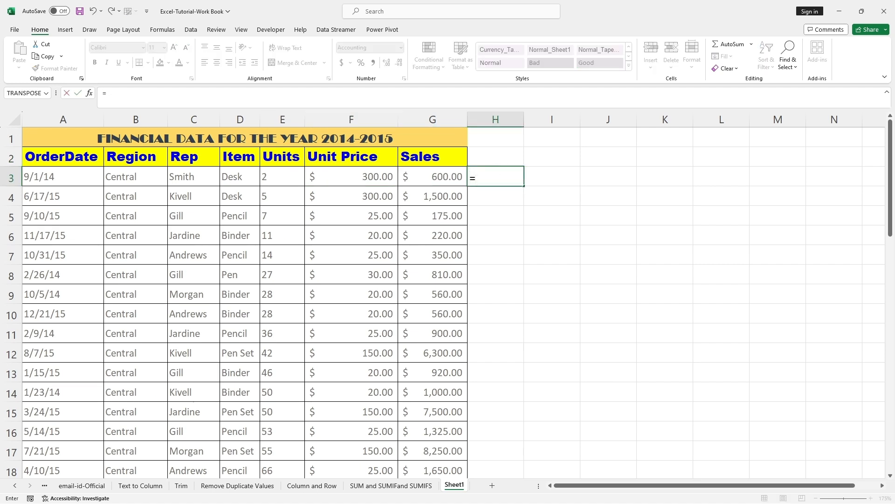
pyautogui.click(276, 176)
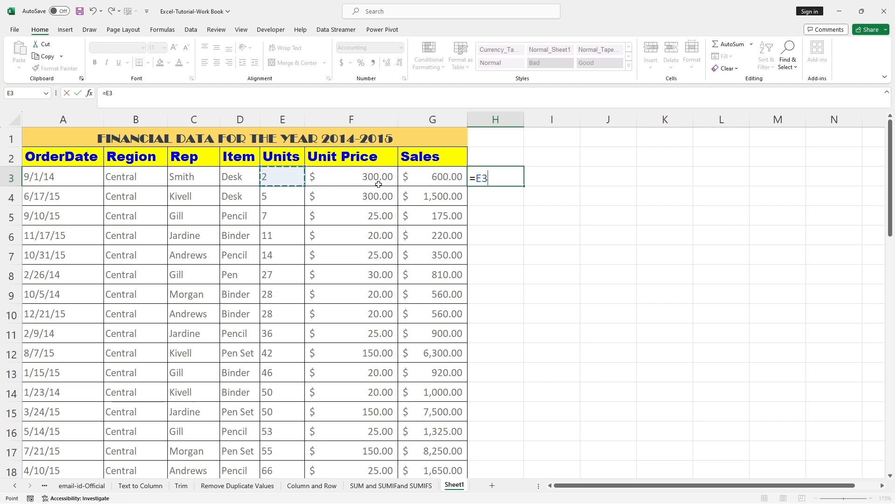
pyautogui.write('*')
pyautogui.click(373, 184)
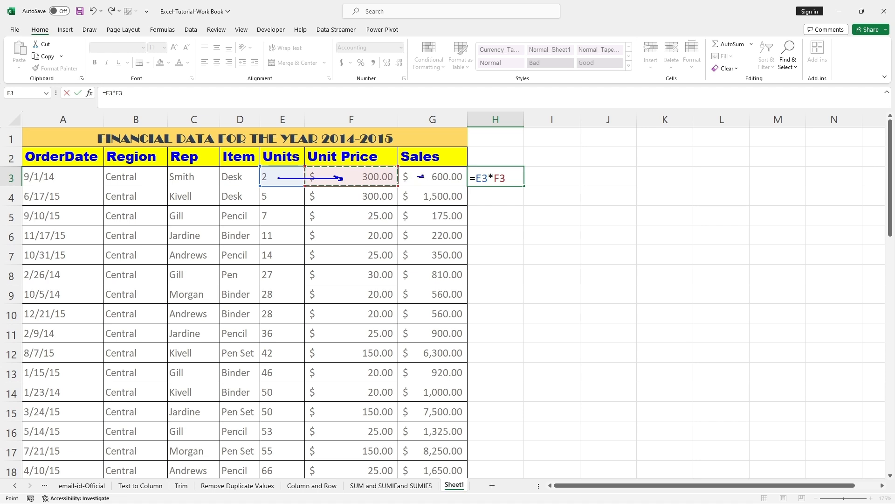
pyautogui.press('Escape')
pyautogui.hotkey('ctrl', 'Return')
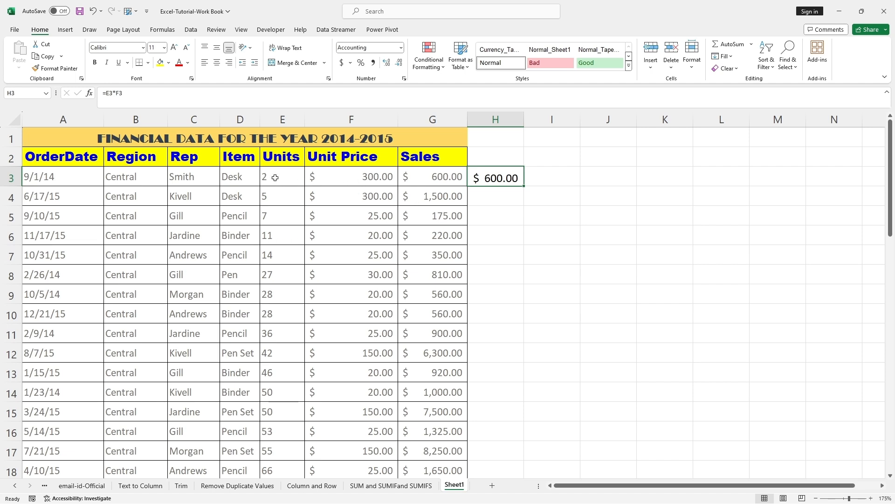
pyautogui.moveTo(276, 178); pyautogui.dragTo(348, 250)
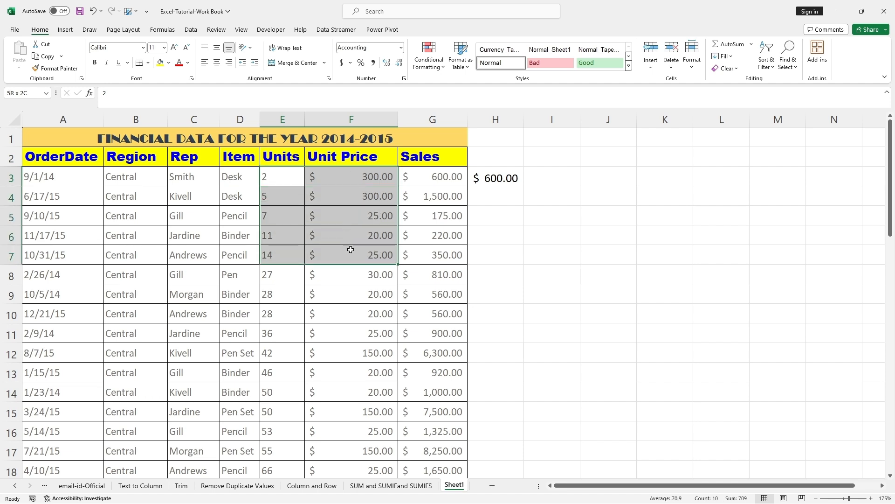
pyautogui.moveTo(435, 176); pyautogui.dragTo(432, 275)
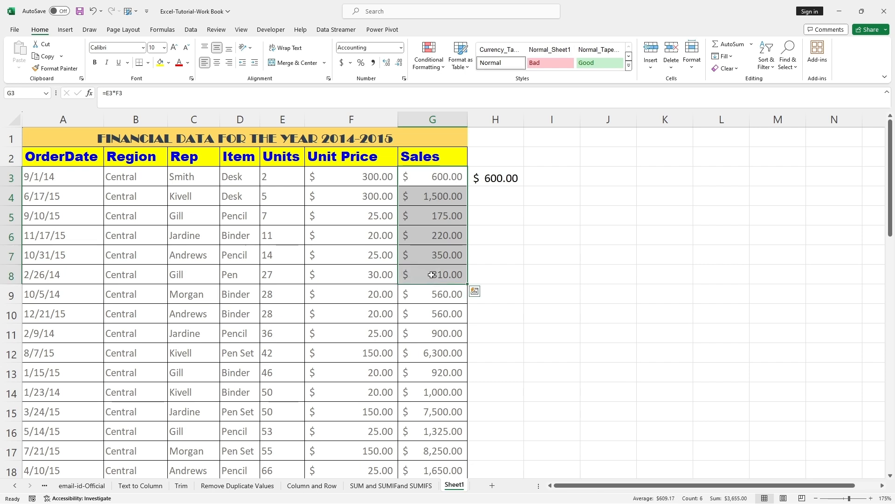
pyautogui.moveTo(261, 164); pyautogui.dragTo(397, 471)
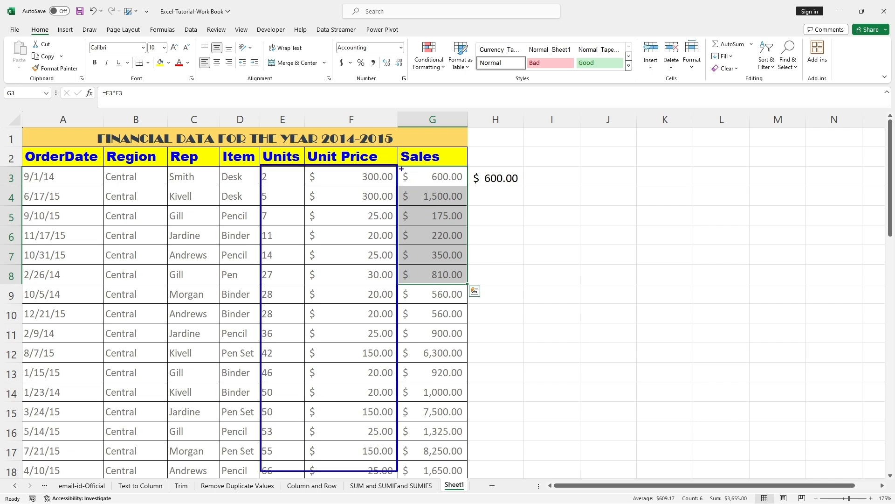
pyautogui.moveTo(399, 164)
pyautogui.mouseDown()
pyautogui.moveTo(466, 183)
pyautogui.moveTo(466, 409)
pyautogui.moveTo(478, 423)
pyautogui.mouseUp()
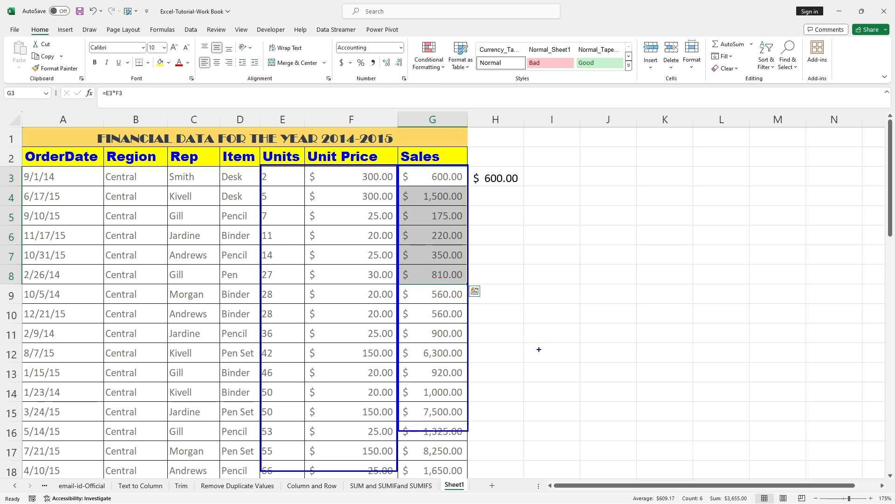
pyautogui.press('Escape')
# Total the Sales values in G51 with =SUM(G3:G50) and widen column G slightly to fit the result.
pyautogui.scroll(-13, 538, 349)
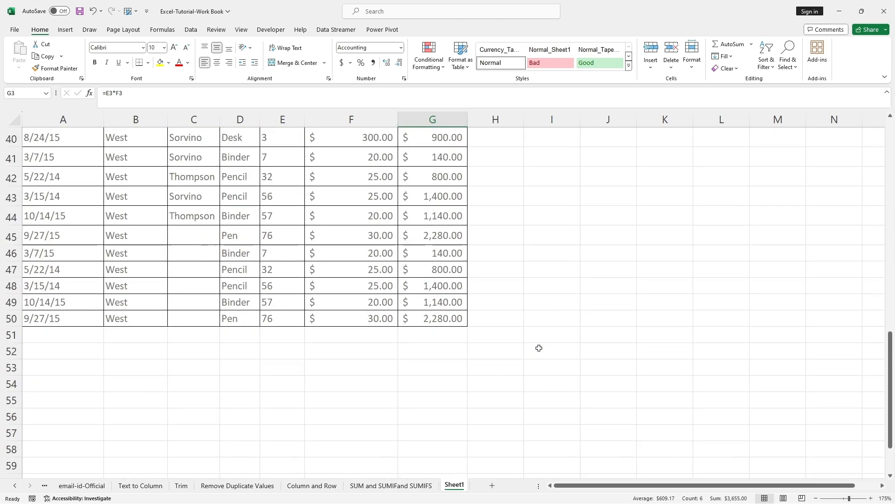
pyautogui.click(418, 338)
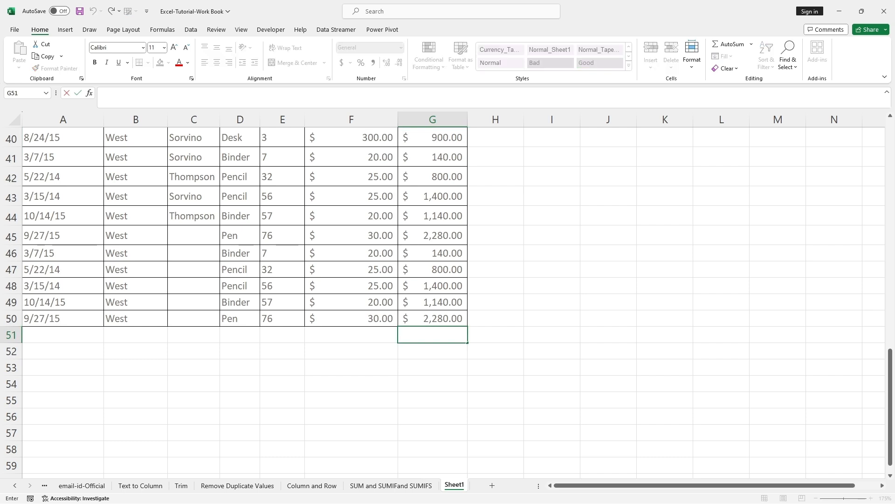
pyautogui.write('=SUM')
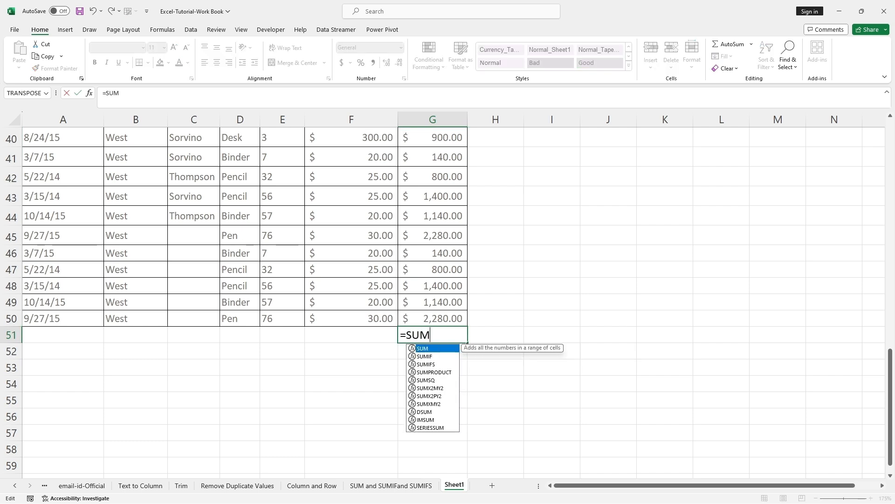
pyautogui.write('(')
pyautogui.scroll(13, 443, 233)
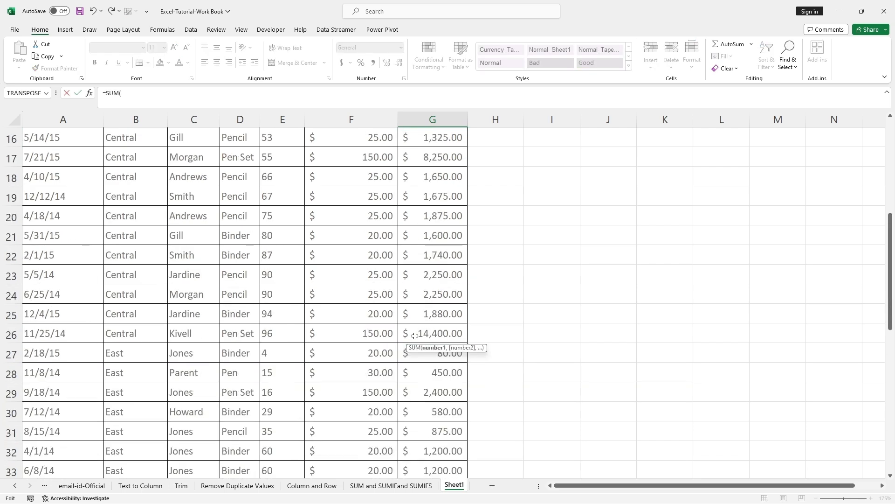
pyautogui.click(447, 178)
pyautogui.moveTo(466, 191)
pyautogui.mouseDown()
pyautogui.moveTo(475, 497)
pyautogui.moveTo(466, 466)
pyautogui.moveTo(467, 179)
pyautogui.mouseUp()
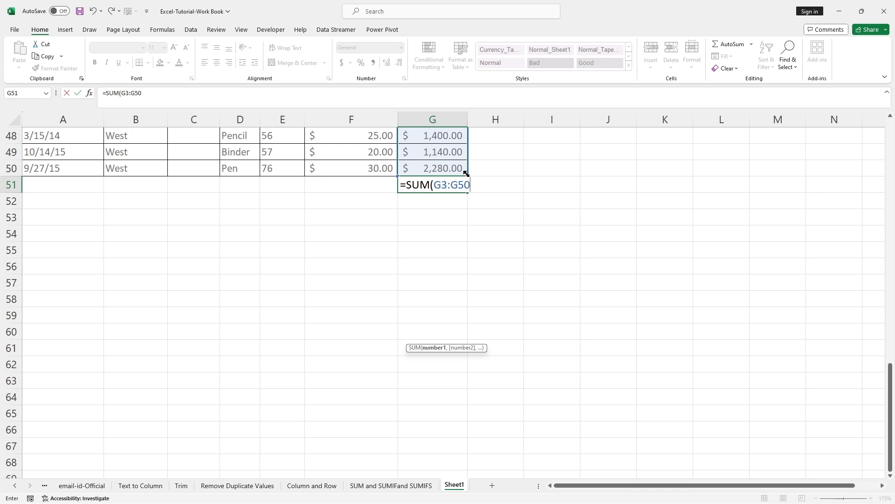
pyautogui.click(143, 93)
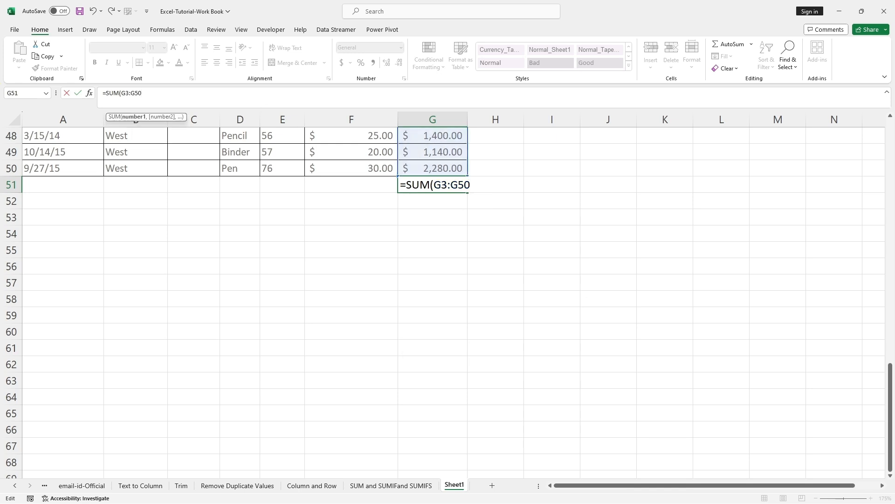
pyautogui.write(')')
pyautogui.press('Return')
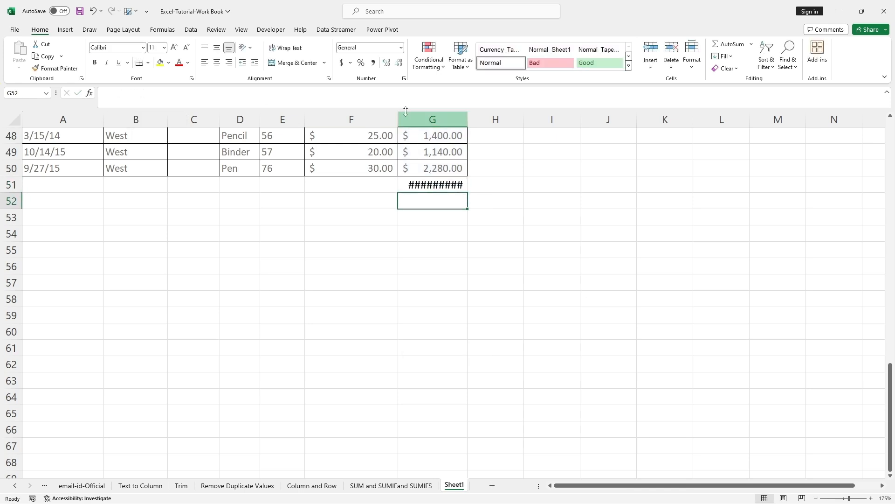
pyautogui.moveTo(470, 121); pyautogui.dragTo(475, 122)
pyautogui.click(524, 229)
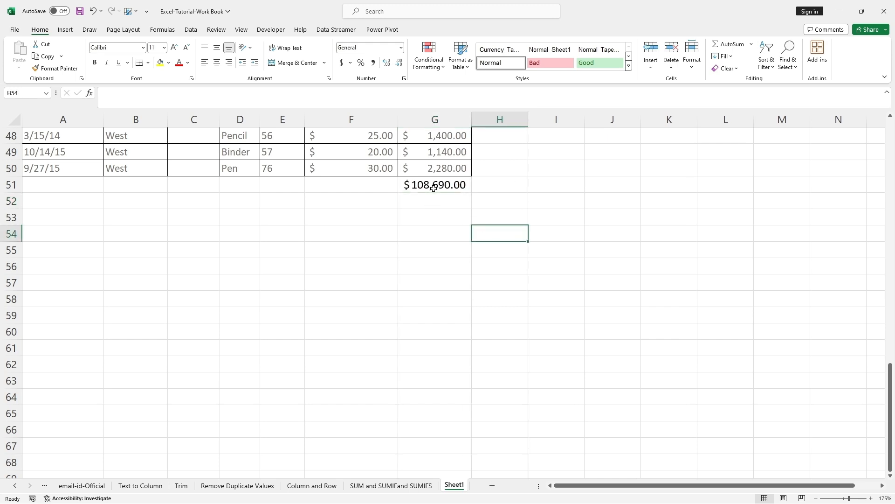
# Clear the Sales total from G51.
pyautogui.click(434, 188)
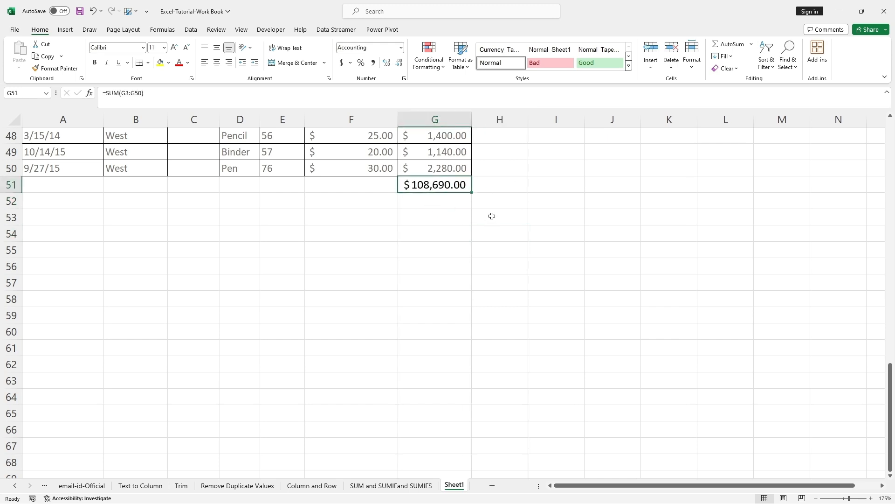
pyautogui.scroll(1, 492, 216)
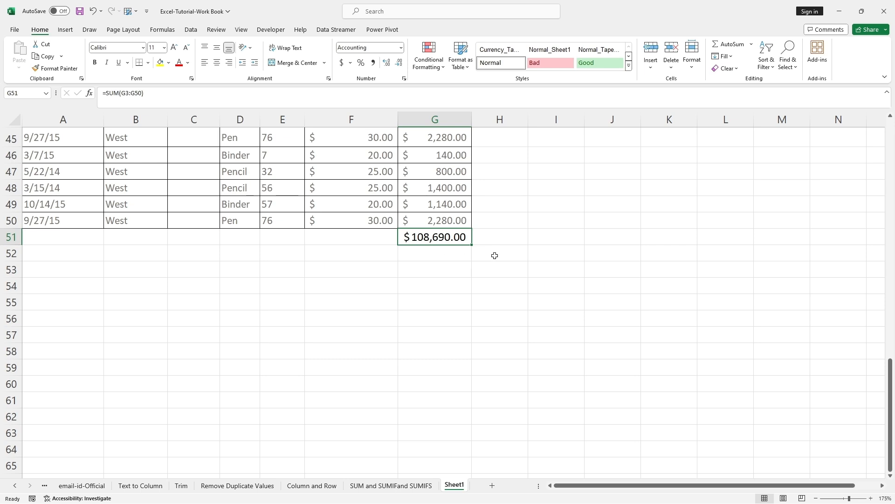
pyautogui.press('Delete')
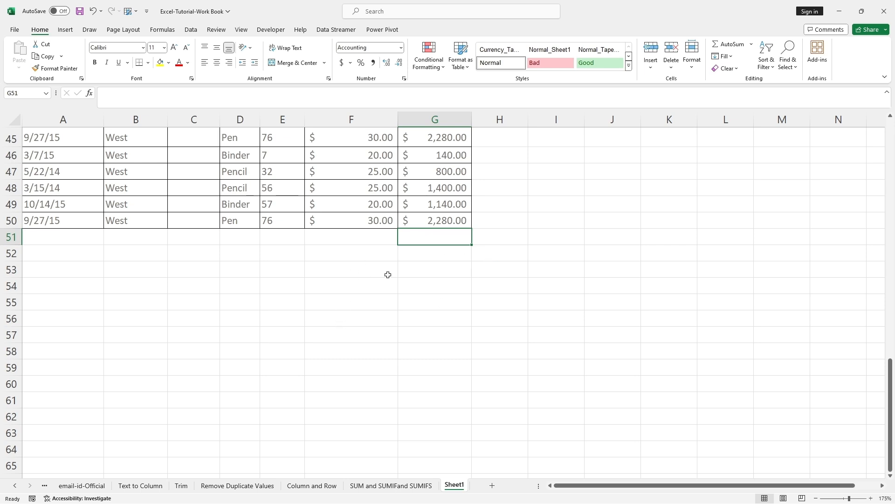
# Delete the Sales column and the adjacent column holding the trial multiplication formula.
pyautogui.scroll(15, 387, 275)
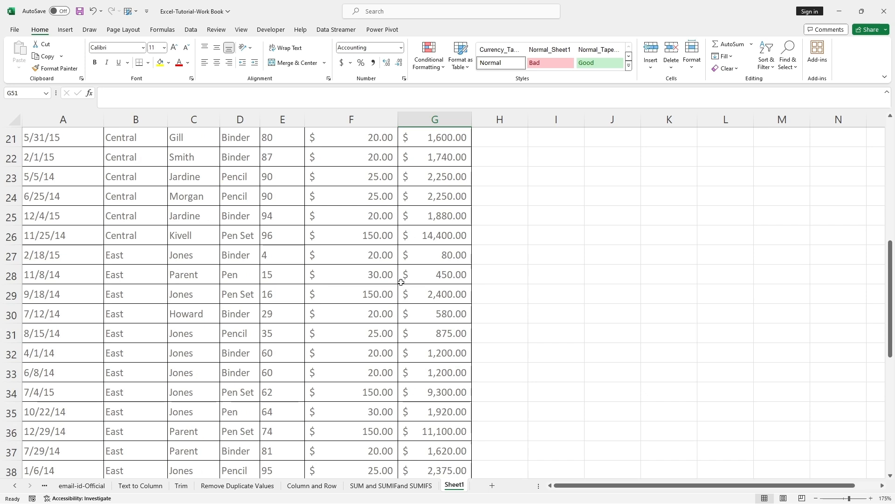
pyautogui.rightClick(433, 120)
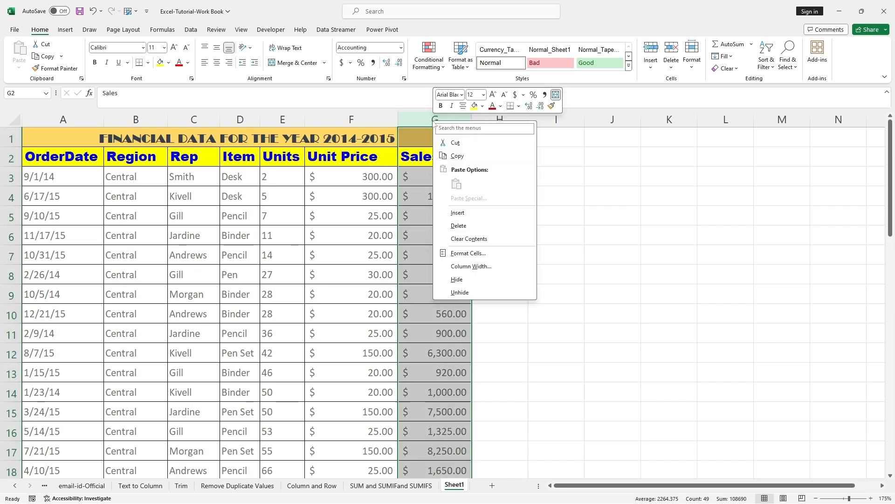
pyautogui.click(464, 227)
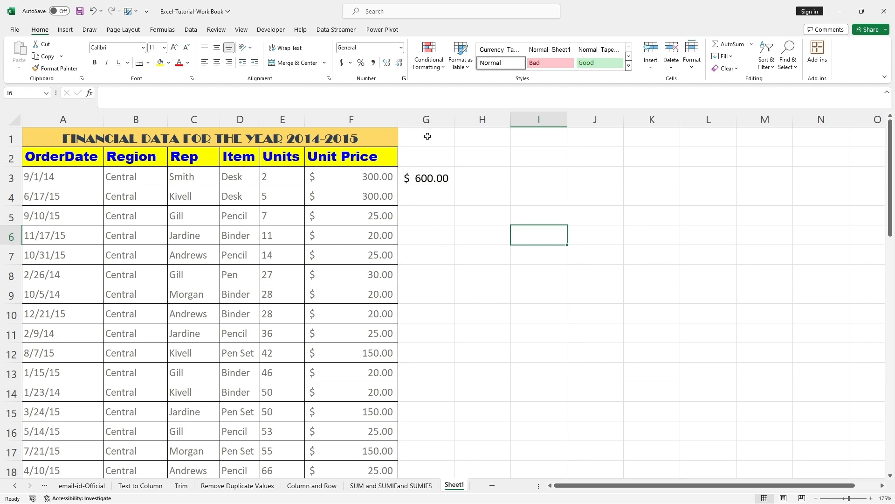
pyautogui.rightClick(425, 120)
pyautogui.click(453, 224)
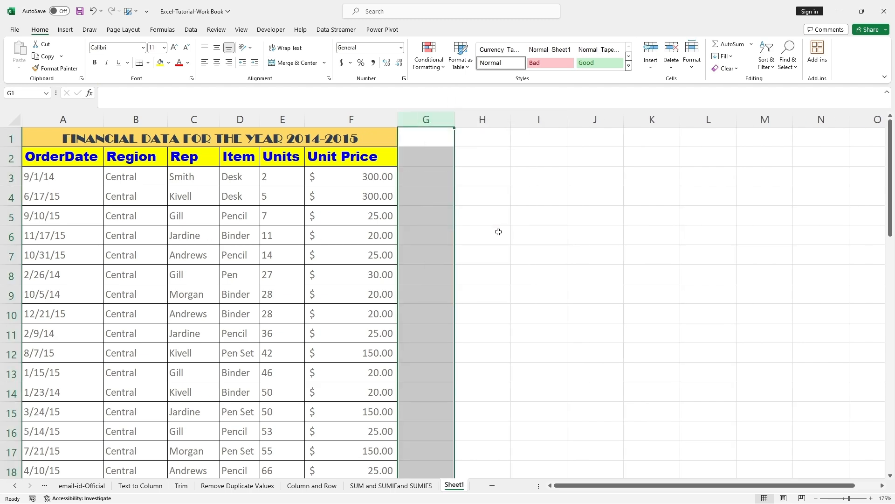
pyautogui.scroll(-10, 499, 231)
pyautogui.scroll(10, 498, 231)
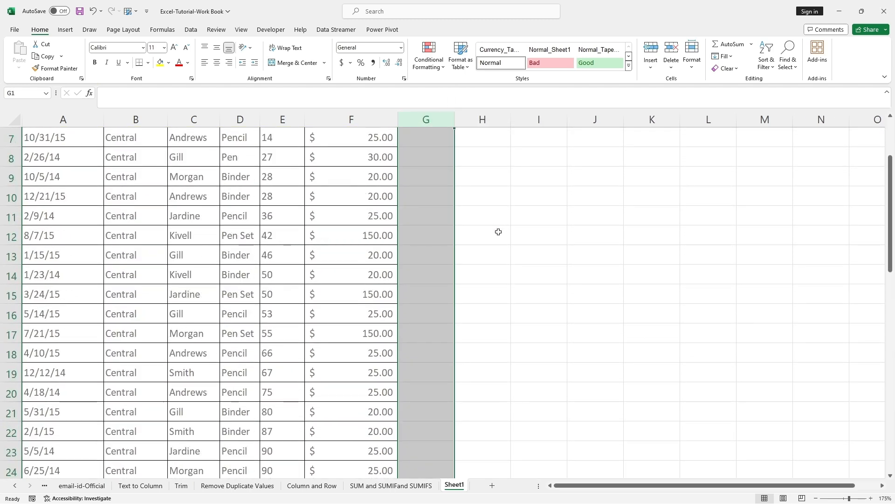
# Start a SUMPRODUCT formula in F52 with the Units range E3:E50 as its first array.
pyautogui.click(420, 175)
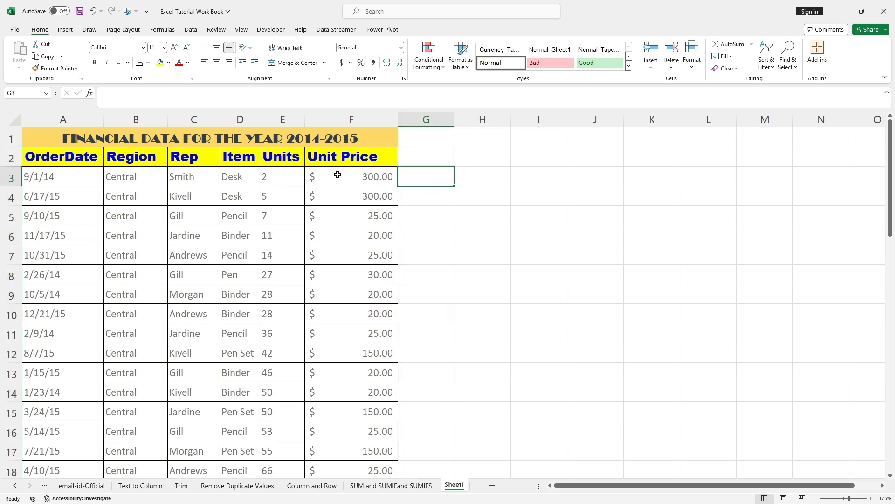
pyautogui.scroll(-14, 364, 224)
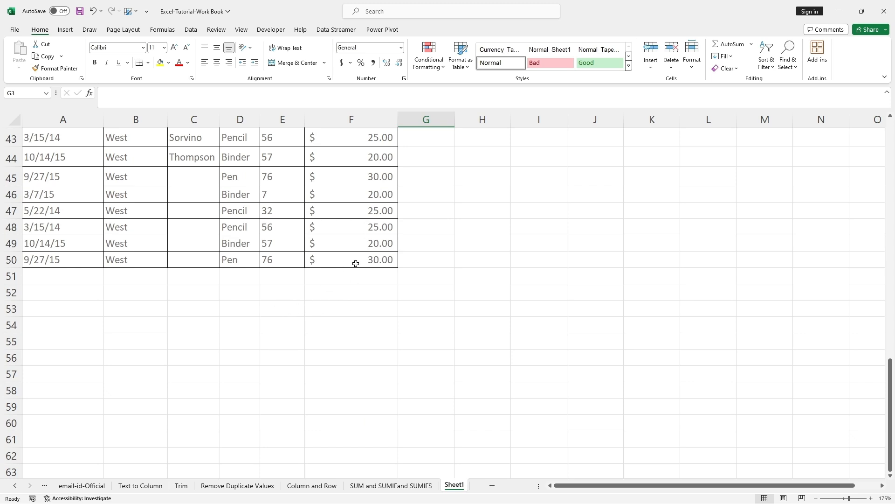
pyautogui.doubleClick(274, 295)
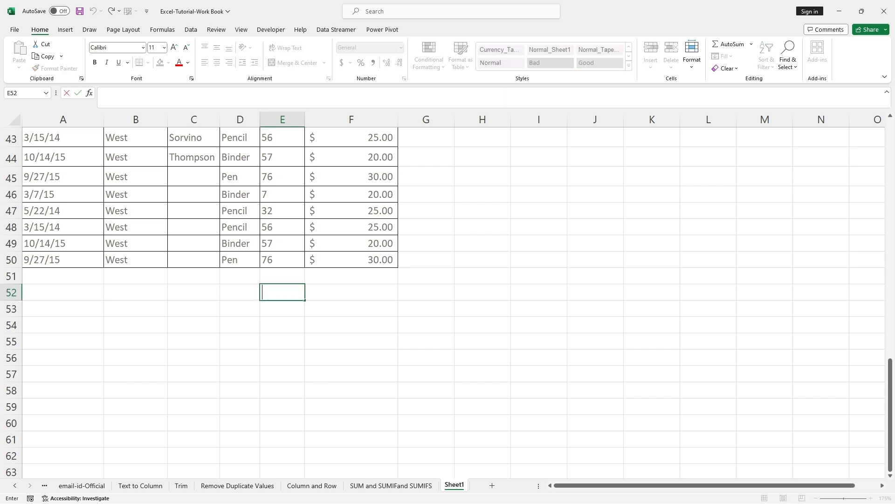
pyautogui.click(323, 291)
pyautogui.scroll(2, 250, 384)
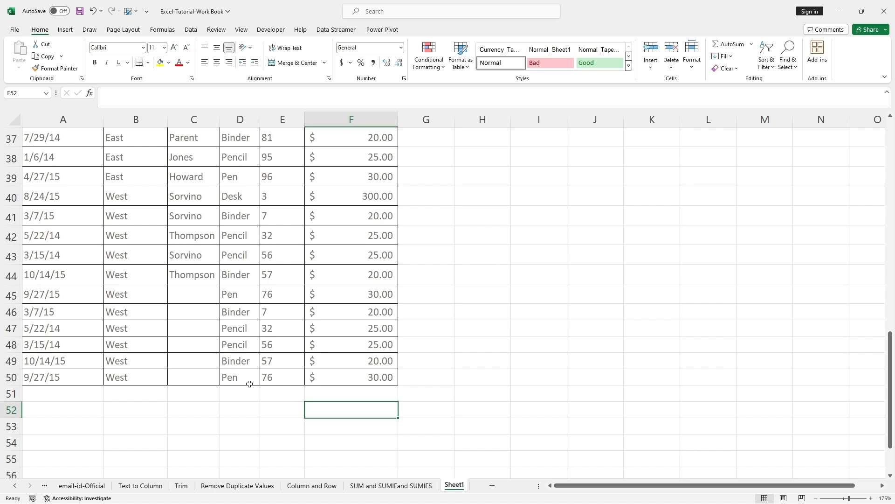
pyautogui.write('=')
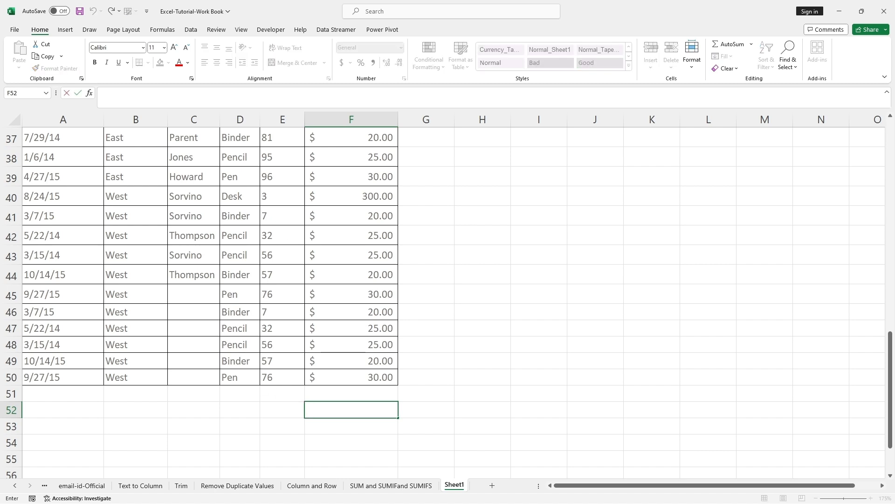
pyautogui.write('SUM')
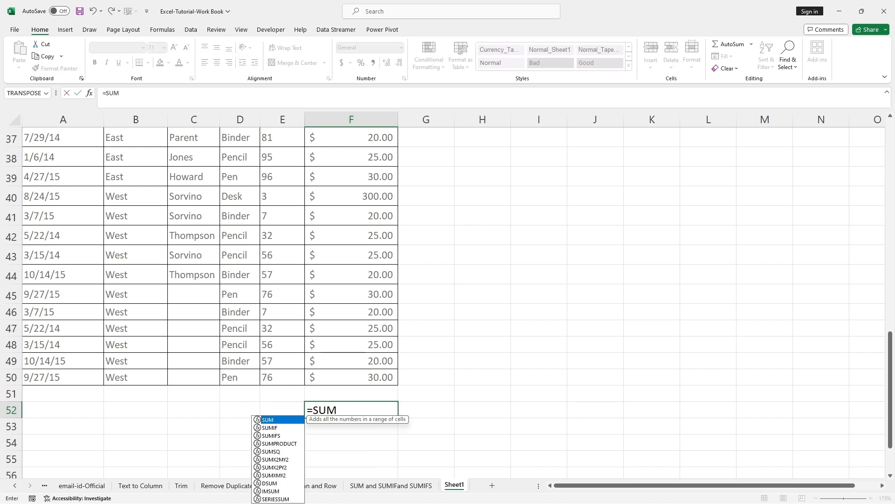
pyautogui.write('PRO')
pyautogui.press('Tab')
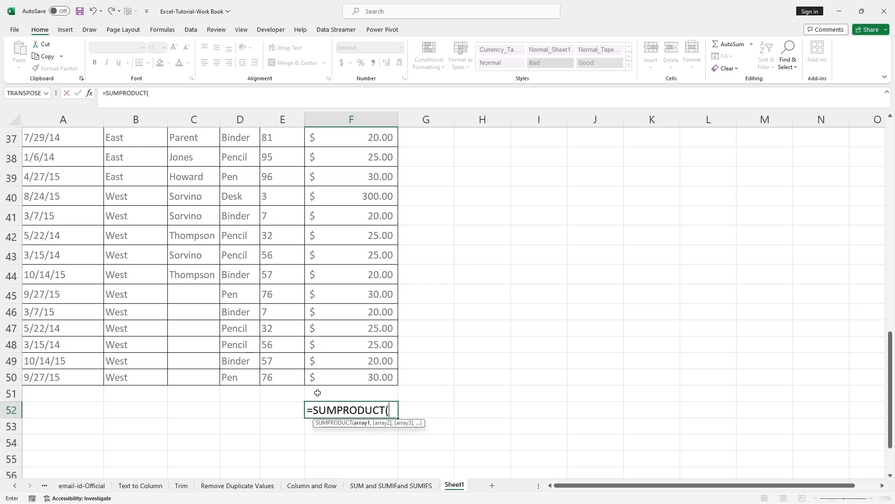
pyautogui.scroll(12, 318, 393)
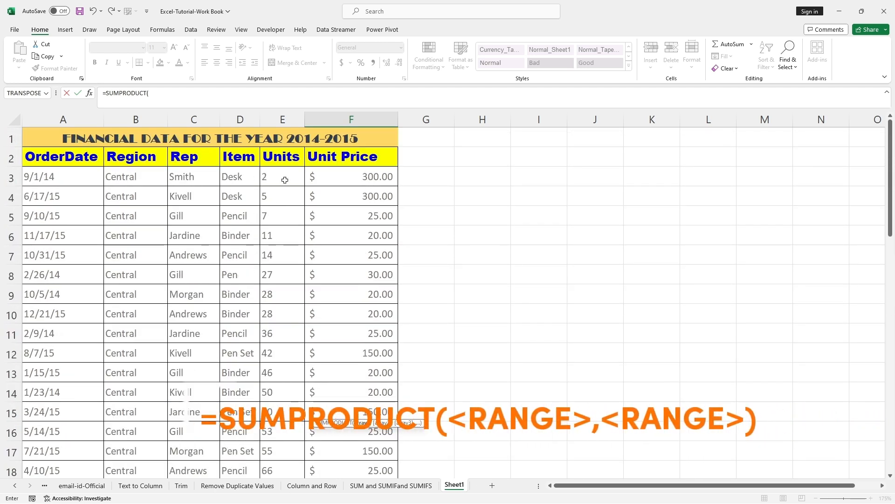
pyautogui.moveTo(285, 180); pyautogui.dragTo(288, 339)
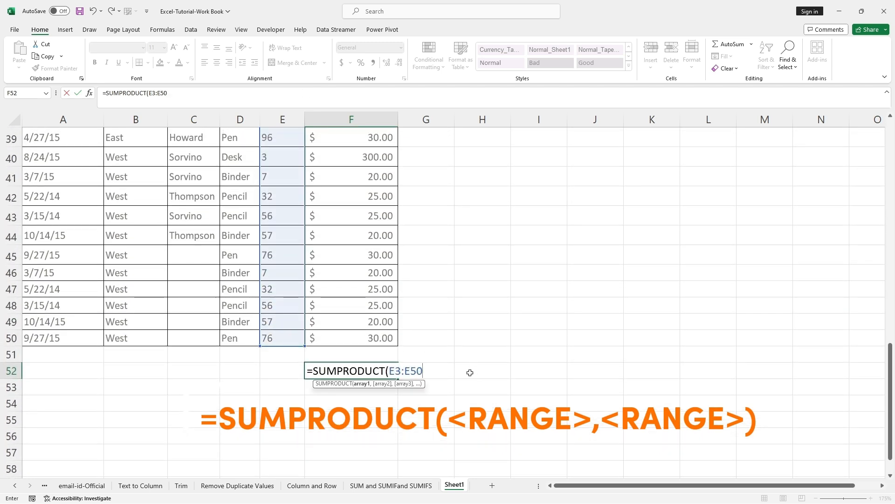
# Add the Unit Price range F3:F50 as the second array and complete the formula =SUMPRODUCT(E3:E50,F3:F50).
pyautogui.write(',')
pyautogui.scroll(13, 439, 324)
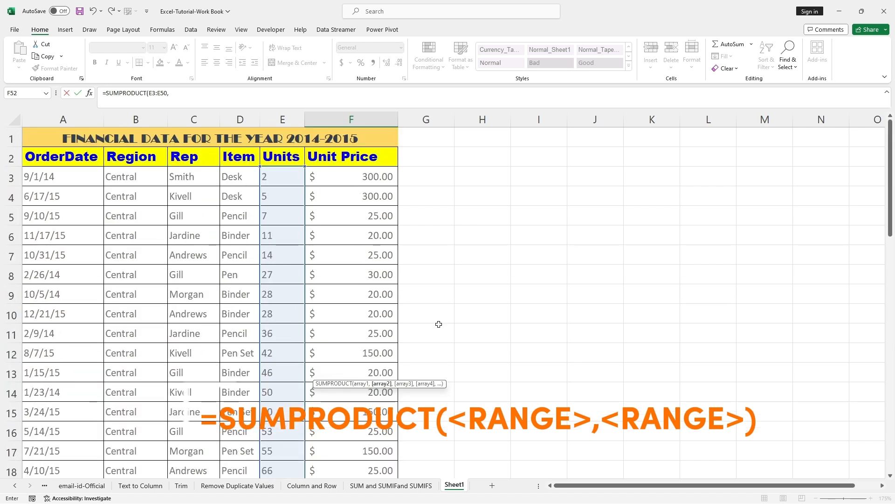
pyautogui.click(348, 176)
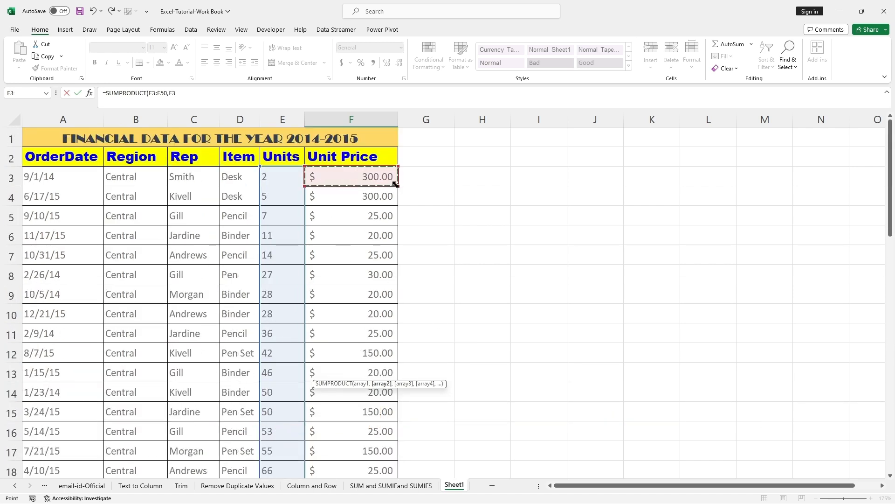
pyautogui.moveTo(394, 183); pyautogui.dragTo(402, 369)
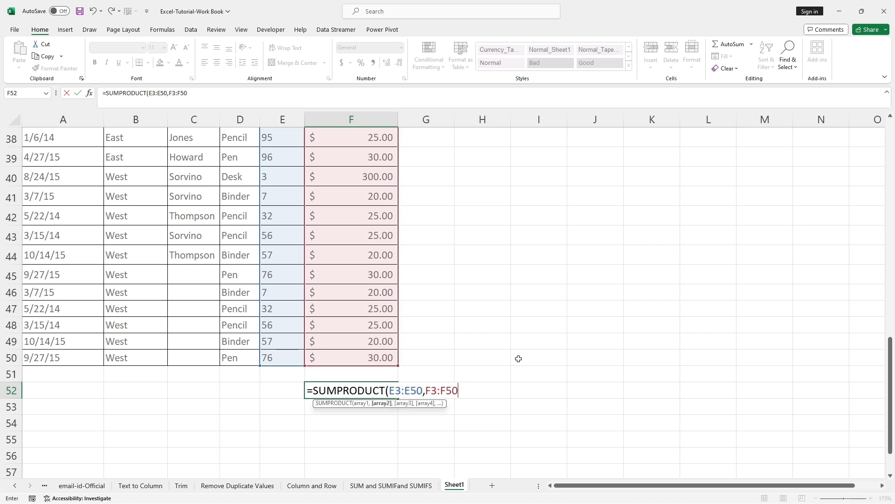
pyautogui.write(')')
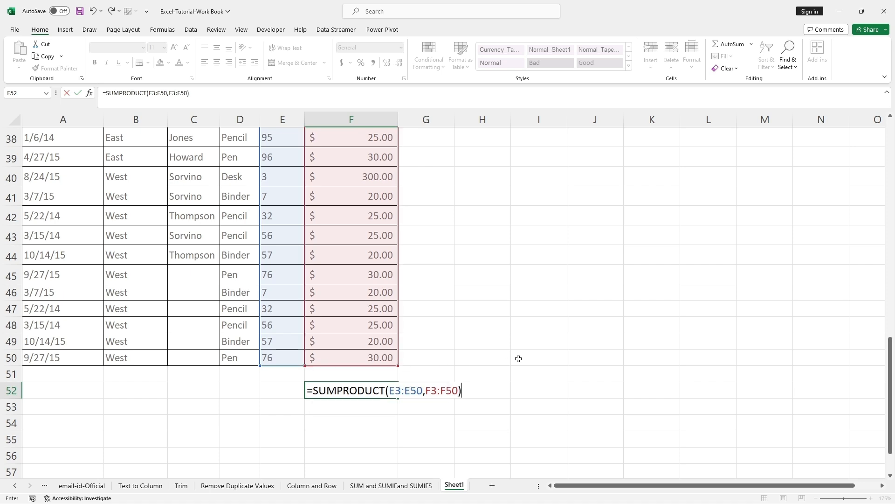
pyautogui.press('Return')
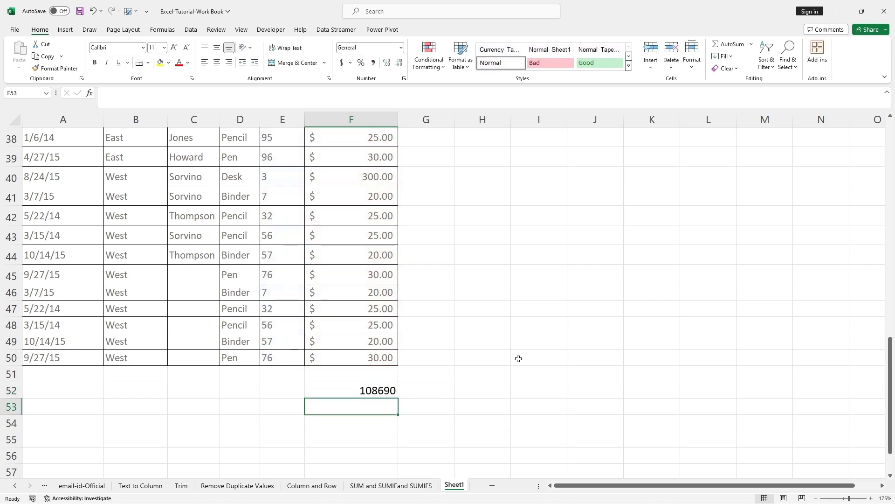
# Copy the accounting format and border of the last unit price in F50 onto the SUMPRODUCT total in F52.
pyautogui.click(395, 391)
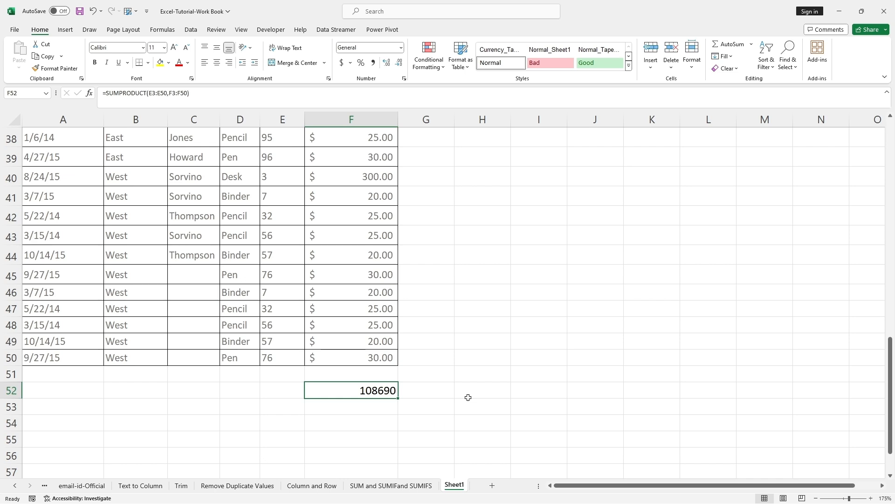
pyautogui.click(347, 359)
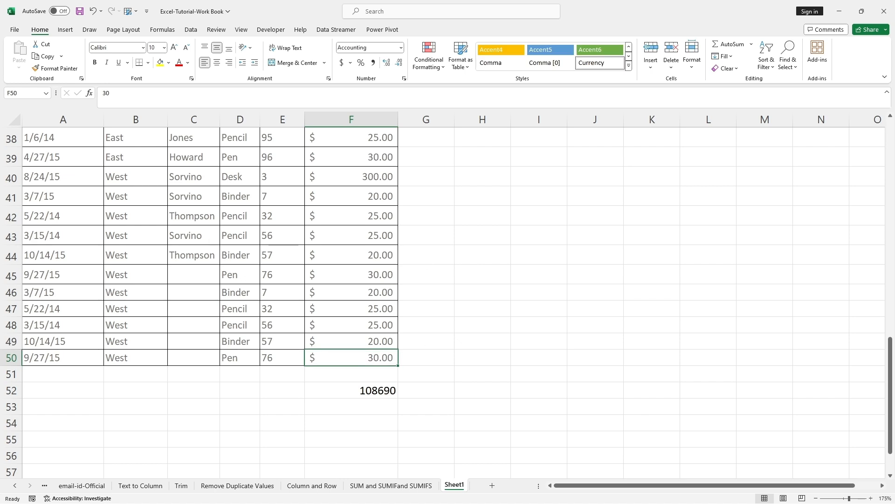
pyautogui.click(48, 71)
pyautogui.click(355, 388)
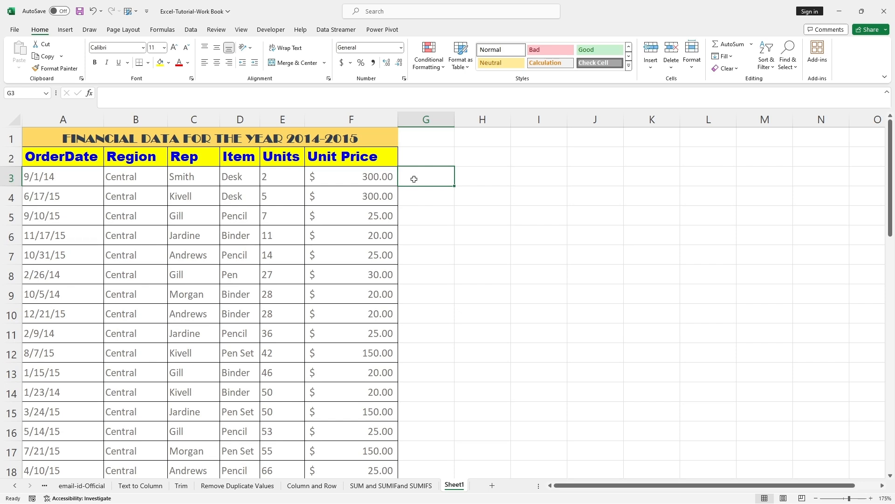
# Calculate the first row's sales in G3 with =E3*F3 as a check of the SUMPRODUCT total.
pyautogui.doubleClick(414, 179)
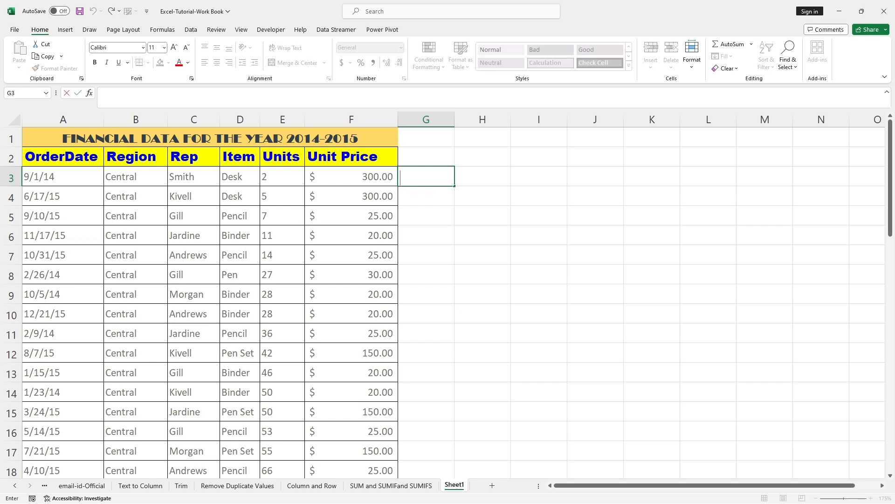
pyautogui.write('=')
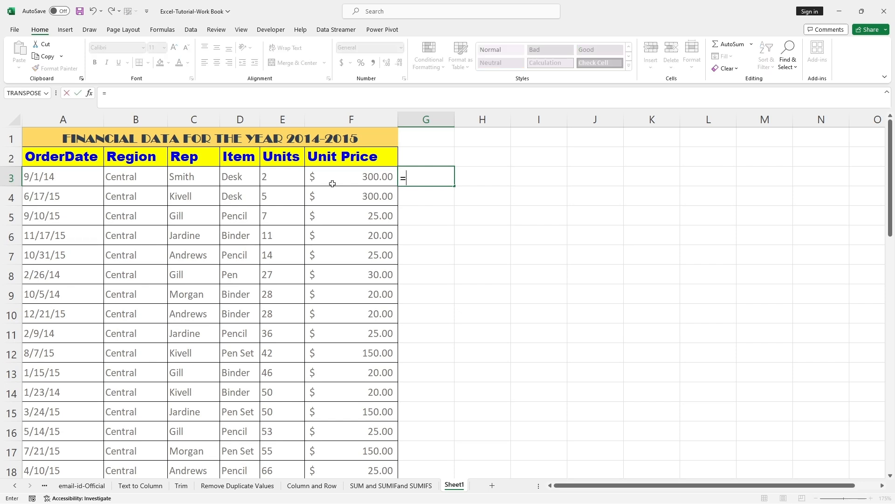
pyautogui.click(277, 177)
pyautogui.write('*')
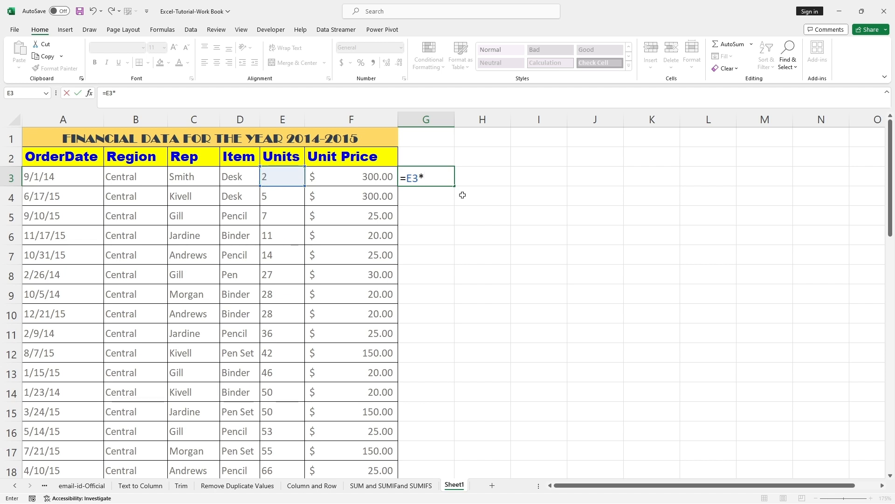
pyautogui.click(371, 181)
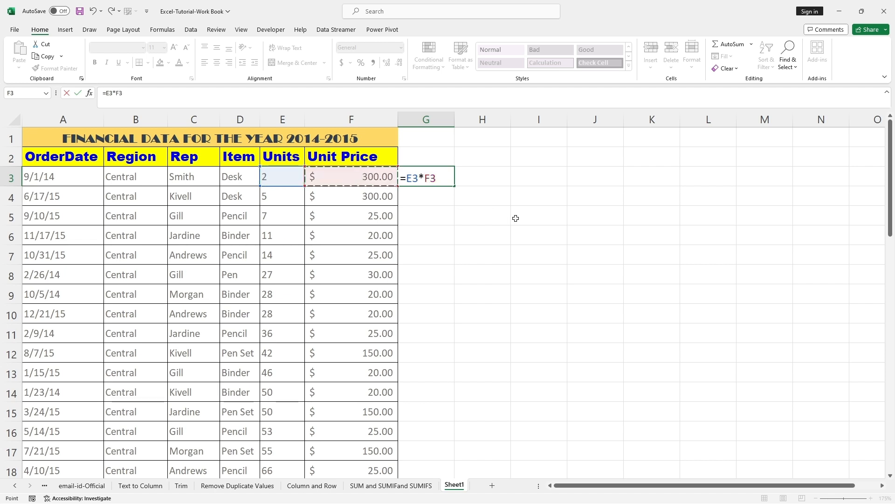
pyautogui.press('Return')
# Fill the G3 multiplication formula down to G50 and widen column G to fit the amounts.
pyautogui.click(453, 182)
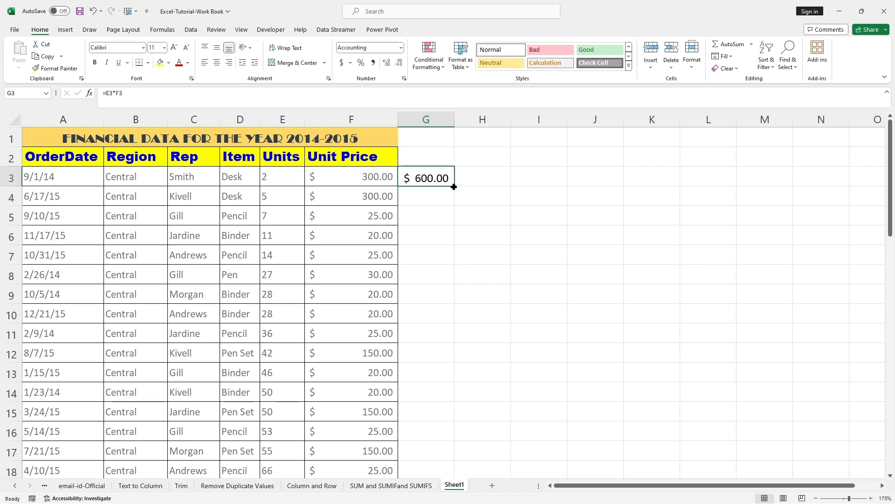
pyautogui.moveTo(454, 187); pyautogui.dragTo(432, 443)
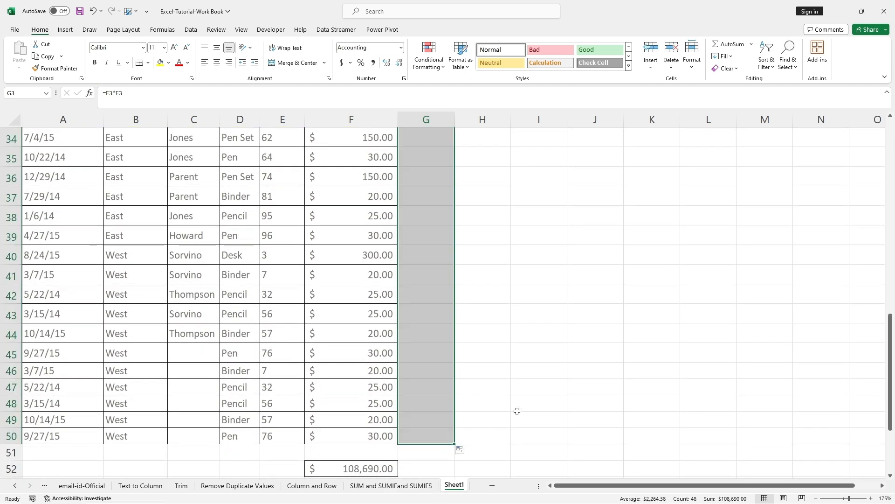
pyautogui.doubleClick(452, 132)
pyautogui.click(512, 295)
pyautogui.scroll(11, 501, 352)
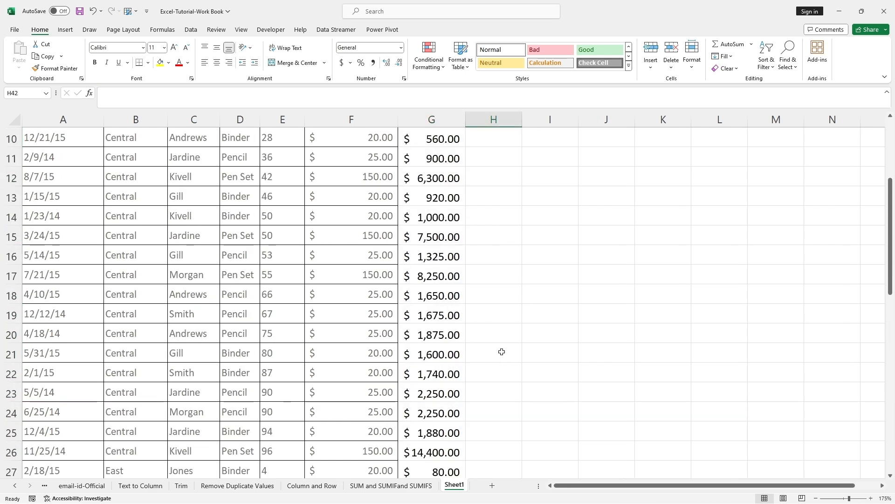
pyautogui.scroll(-13, 502, 353)
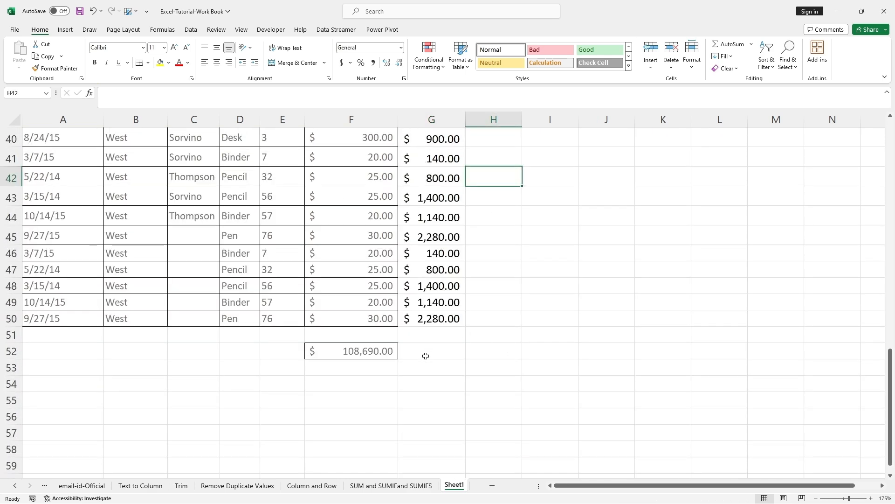
# Total the row sales in G52 with =SUM(G3:G50).
pyautogui.doubleClick(424, 351)
pyautogui.write('=SUM(')
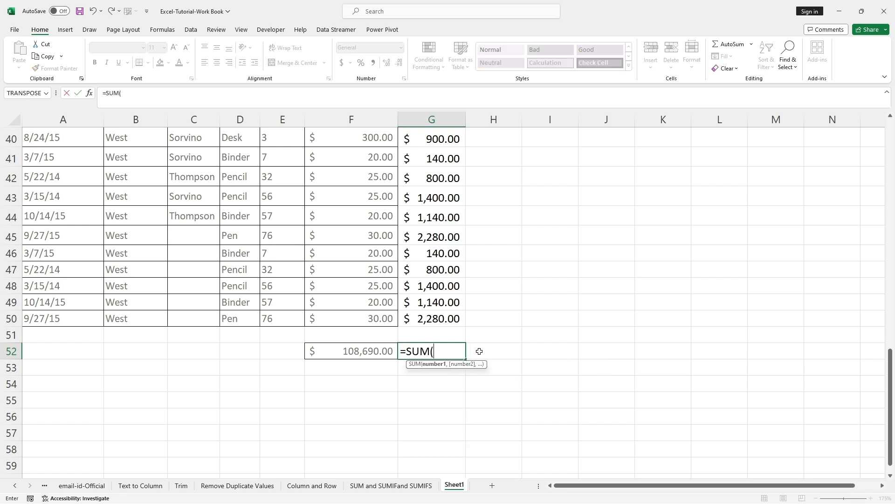
pyautogui.scroll(13, 479, 351)
pyautogui.click(448, 180)
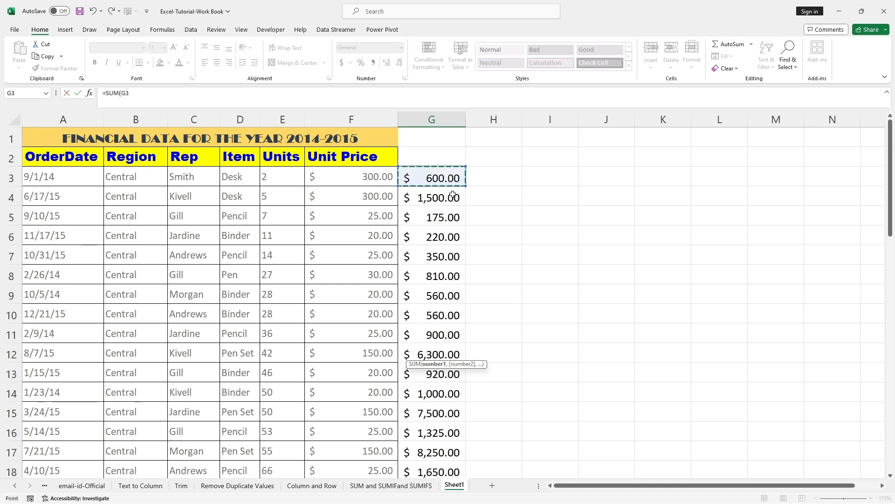
pyautogui.moveTo(463, 184)
pyautogui.mouseDown()
pyautogui.moveTo(464, 500)
pyautogui.moveTo(464, 174)
pyautogui.mouseUp()
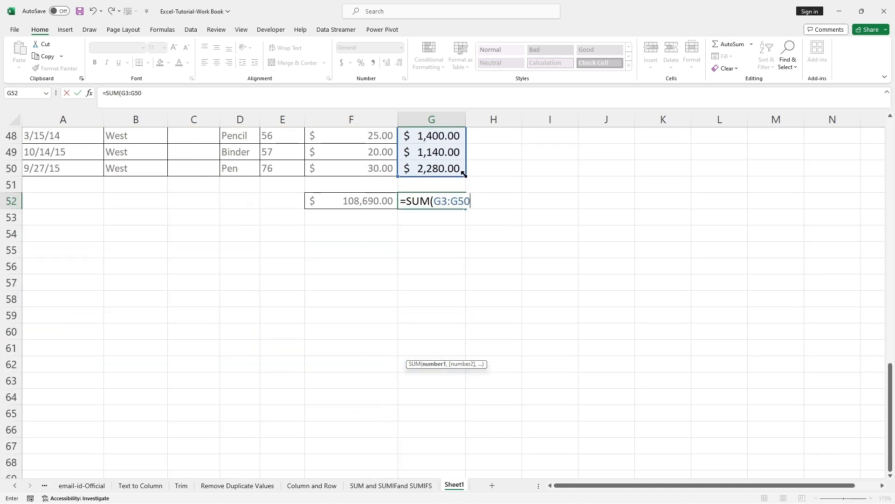
pyautogui.click(149, 93)
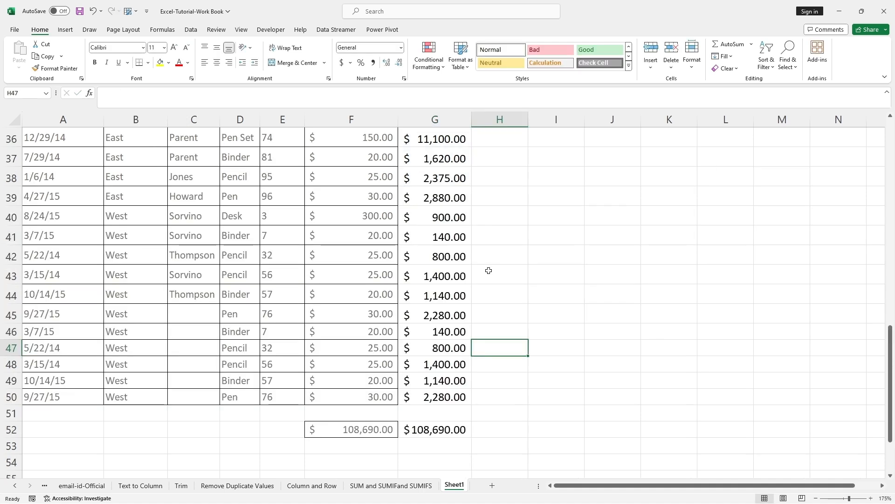
# Compare the totals in G52 and F52, and undo the check calculations in column G.
pyautogui.scroll(-2, 488, 271)
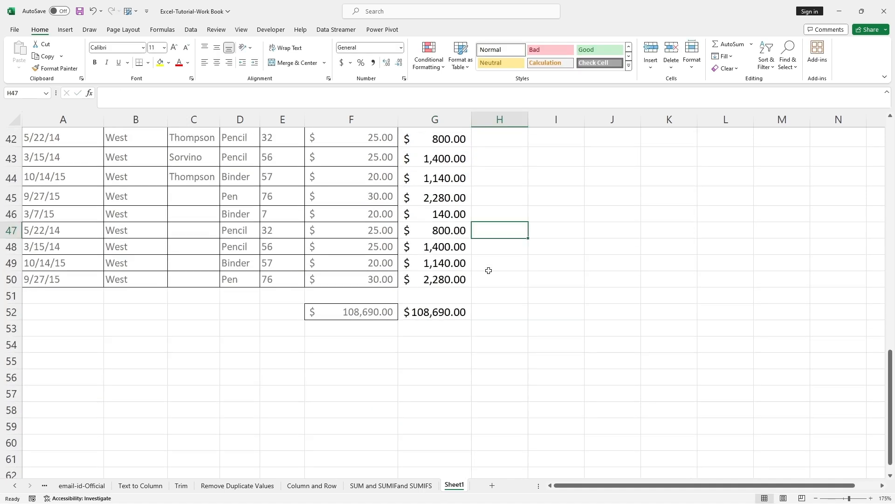
pyautogui.click(432, 312)
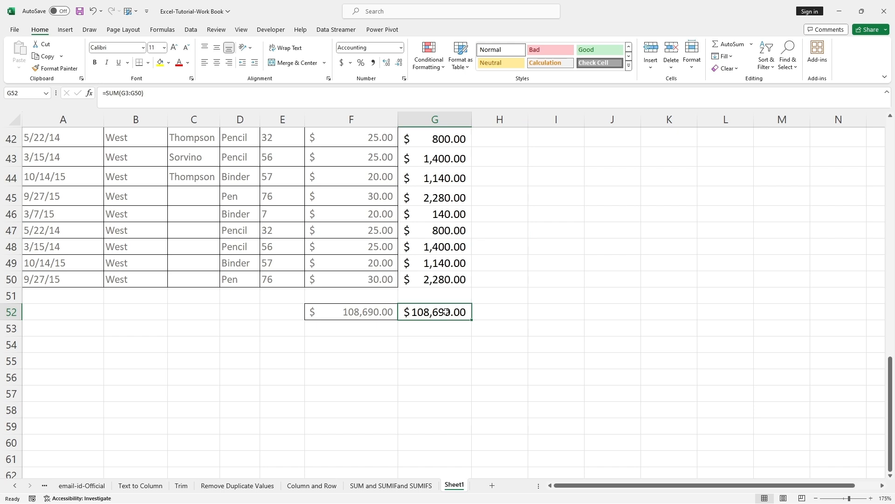
pyautogui.click(362, 317)
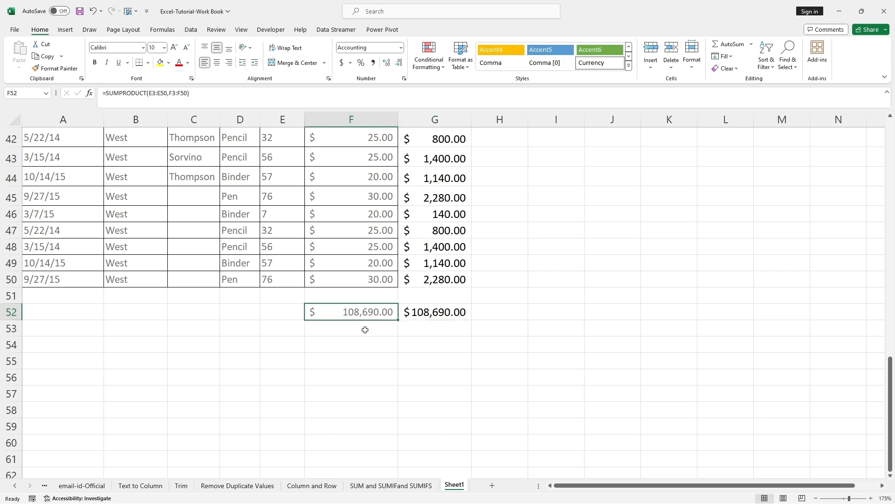
pyautogui.hotkey('ctrl', 'z')
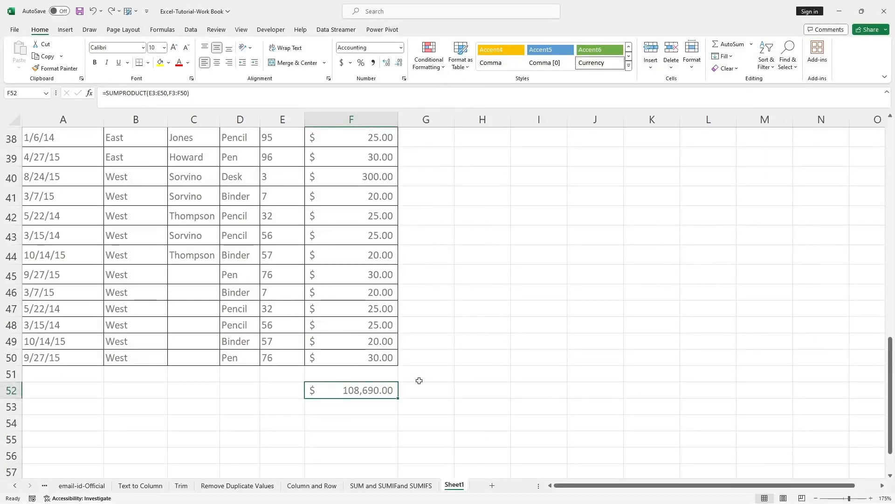
# Shorten the second SUMPRODUCT array in F52 to F3:F40 to test arrays of unequal size.
pyautogui.doubleClick(367, 390)
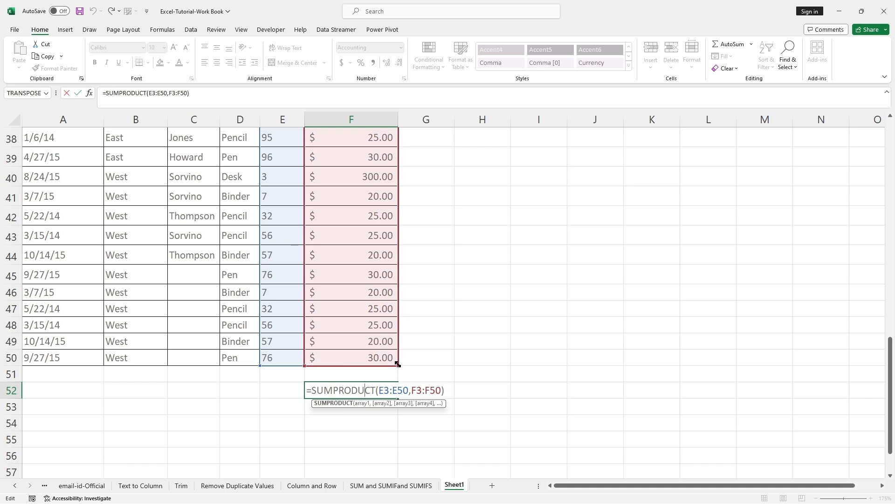
pyautogui.moveTo(398, 366); pyautogui.dragTo(374, 184)
pyautogui.click(191, 93)
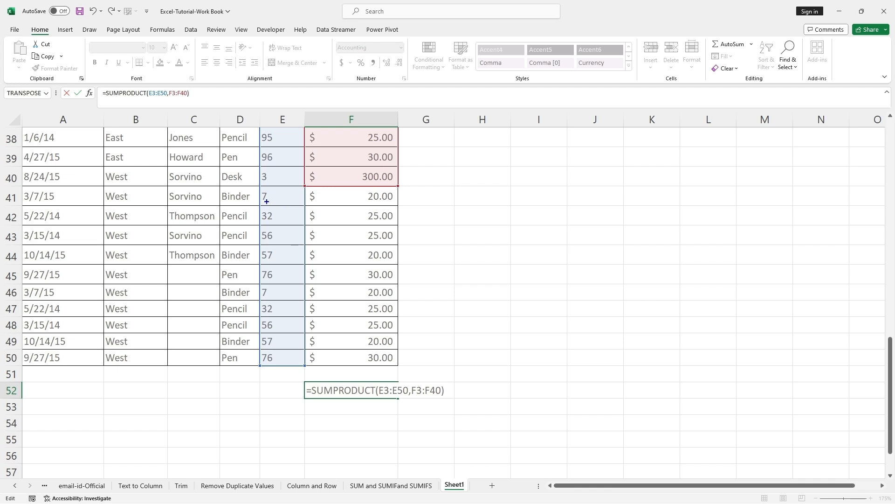
pyautogui.moveTo(265, 198)
pyautogui.mouseDown()
pyautogui.moveTo(376, 210)
pyautogui.moveTo(393, 254)
pyautogui.moveTo(393, 360)
pyautogui.mouseUp()
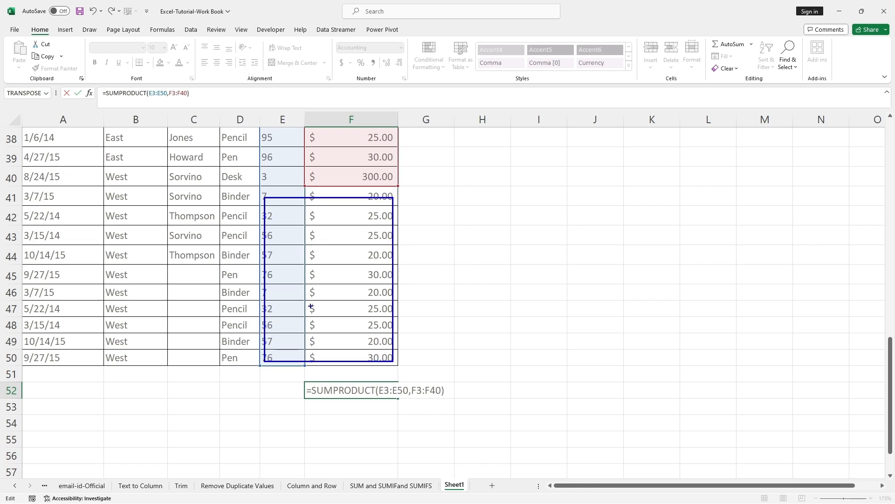
pyautogui.moveTo(285, 355); pyautogui.dragTo(313, 356)
pyautogui.moveTo(286, 213); pyautogui.dragTo(329, 214)
pyautogui.press('Escape')
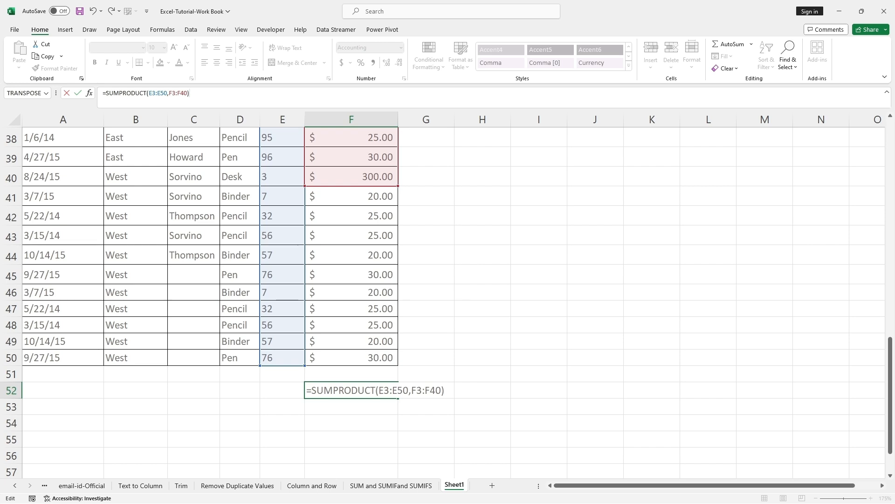
pyautogui.press('Return')
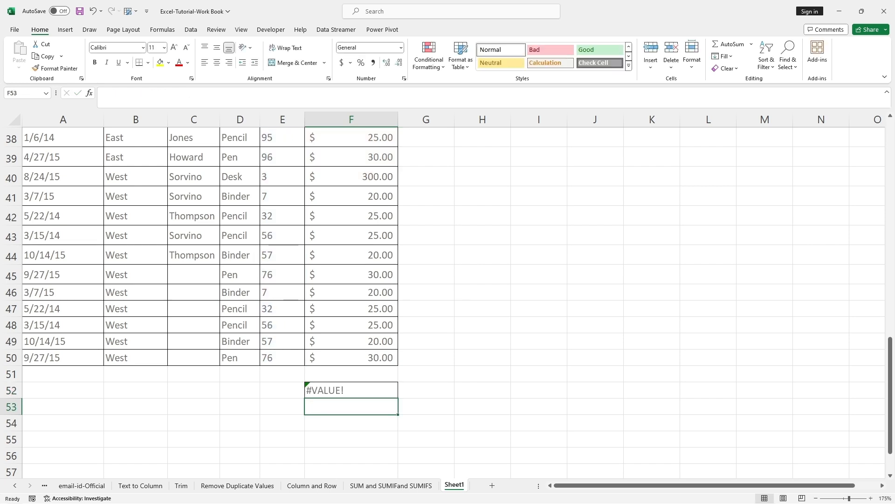
pyautogui.click(391, 382)
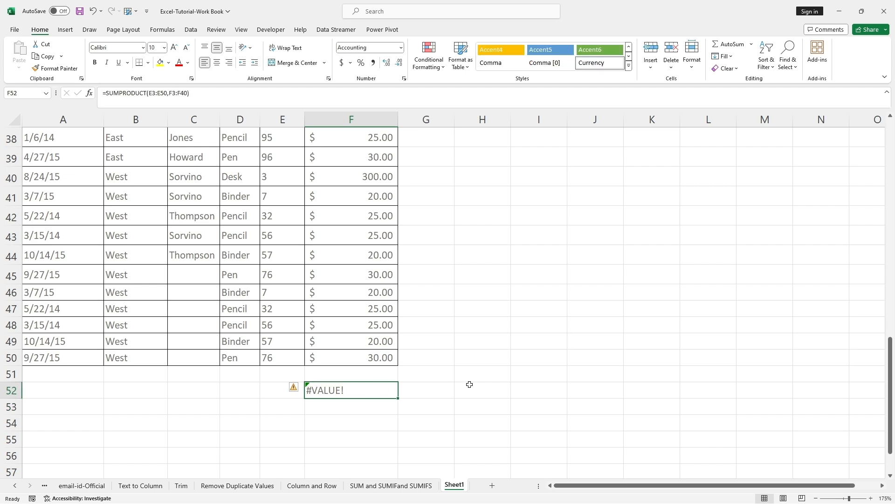
# Extend the second SUMPRODUCT array in F52 back to F3:F50 so both arrays match in size.
pyautogui.doubleClick(361, 387)
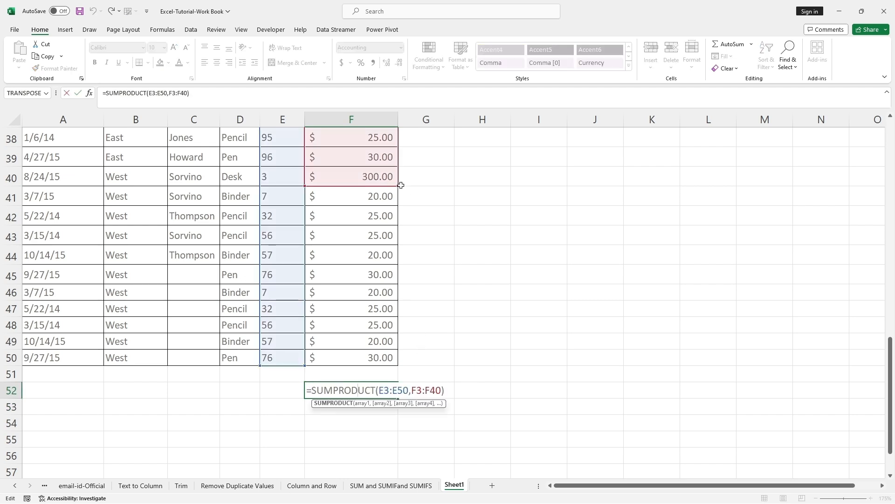
pyautogui.moveTo(395, 205); pyautogui.dragTo(393, 360)
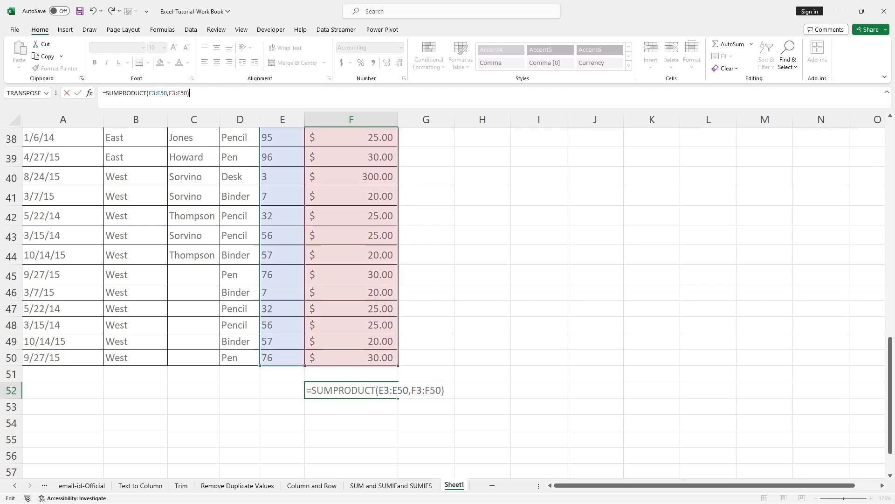
pyautogui.press('Return')
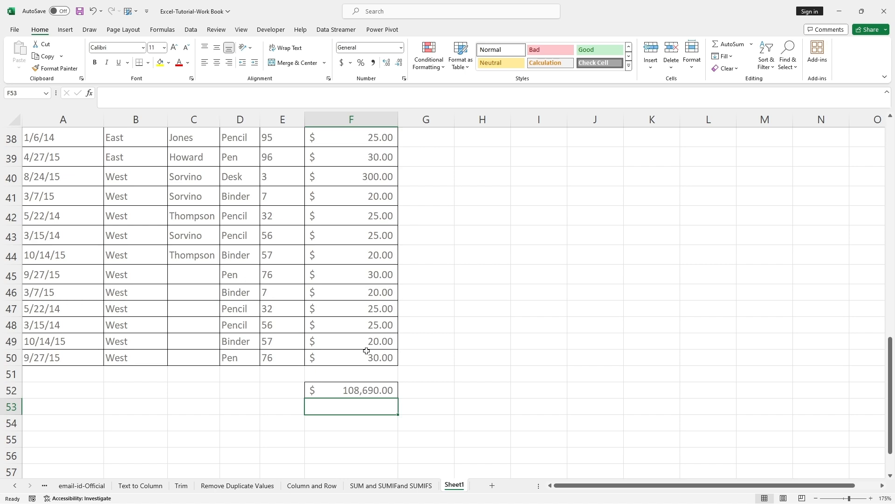
# Replace the Units value in E42 with the text NA.
pyautogui.click(364, 351)
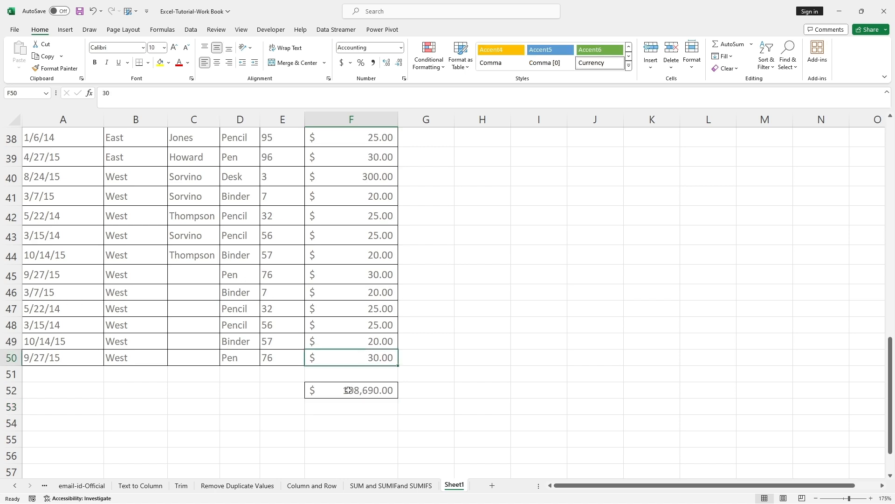
pyautogui.doubleClick(283, 216)
pyautogui.hotkey('shift', 'Left')
pyautogui.hotkey('shift', 'Left')
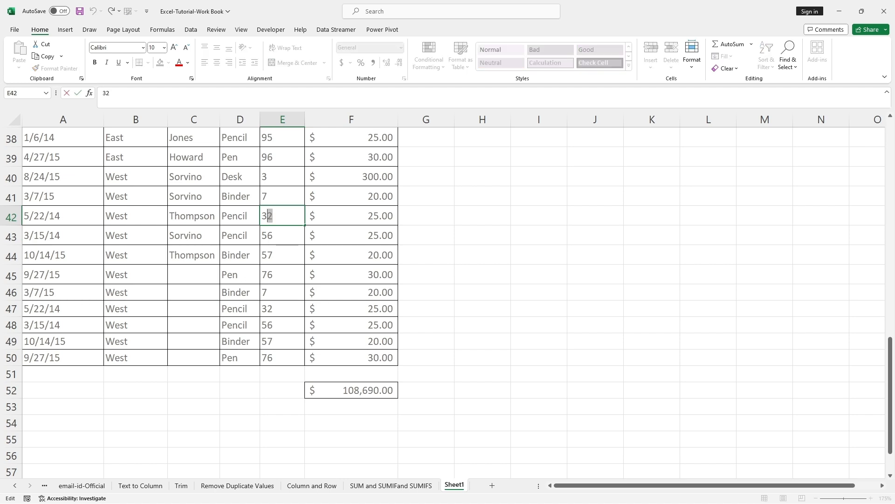
pyautogui.write('NA')
pyautogui.press('Return')
pyautogui.press('Up')
# Copy the NA entry from E42 into F40, E36, F36, F45 and F48.
pyautogui.hotkey('ctrl', 'c')
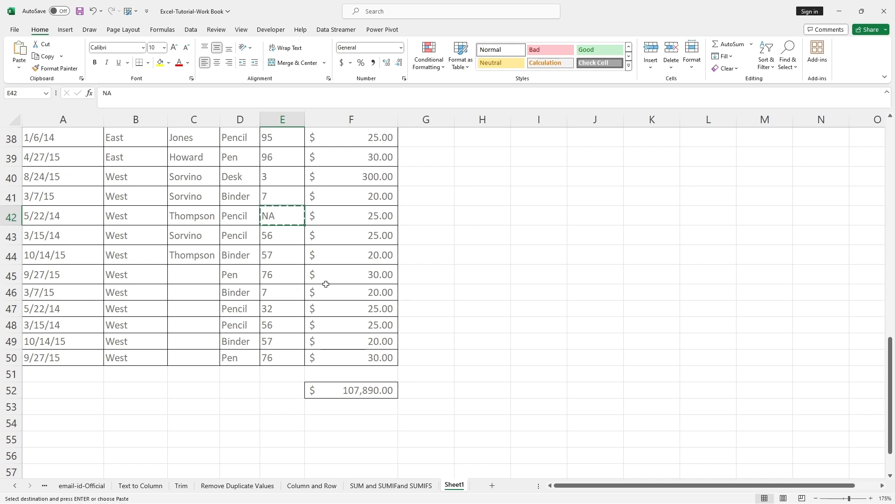
pyautogui.scroll(1, 345, 280)
pyautogui.click(368, 234)
pyautogui.hotkey('ctrl', 'v')
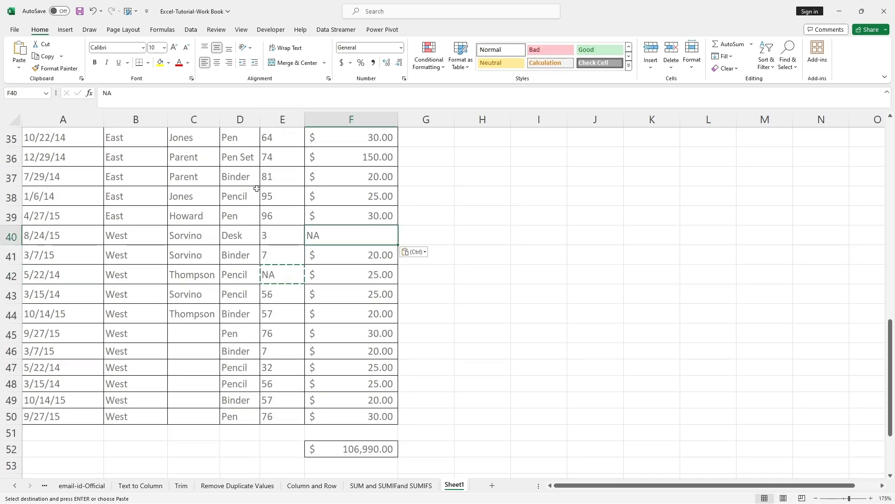
pyautogui.click(271, 162)
pyautogui.hotkey('ctrl', 'v')
pyautogui.click(375, 157)
pyautogui.hotkey('ctrl', 'v')
pyautogui.click(377, 342)
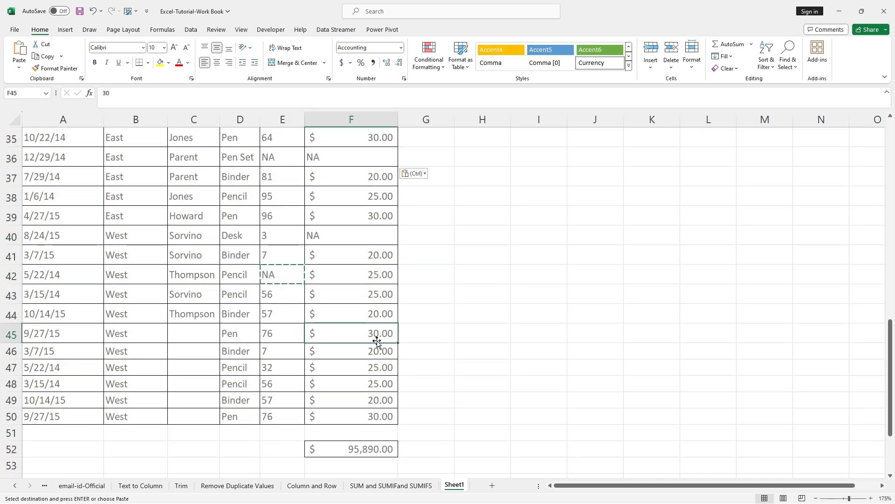
pyautogui.hotkey('ctrl', 'v')
pyautogui.click(392, 385)
pyautogui.hotkey('ctrl', 'v')
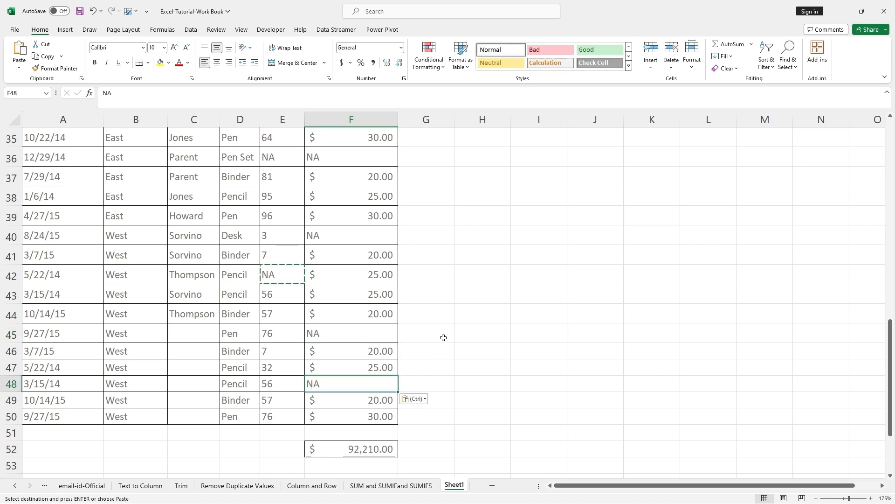
# Examine the SUMPRODUCT total in F52 against the NA entries in the Units and Unit Price columns.
pyautogui.scroll(-2, 443, 337)
pyautogui.click(348, 333)
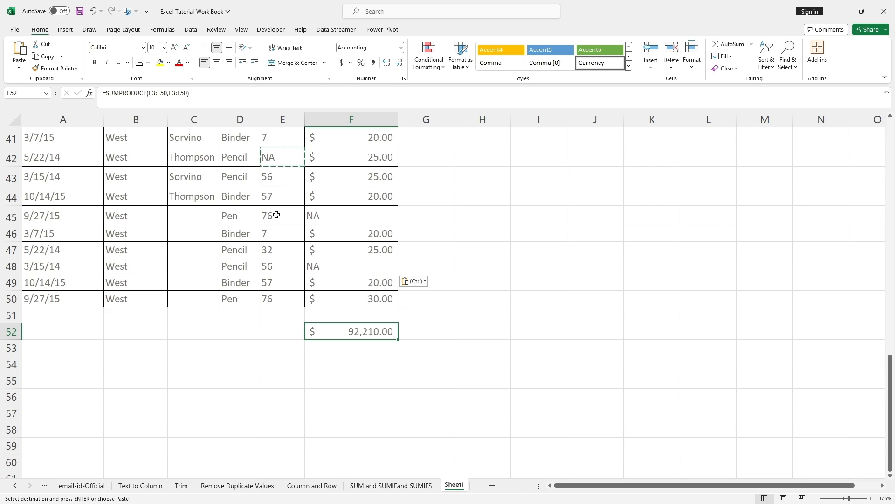
pyautogui.scroll(1, 337, 228)
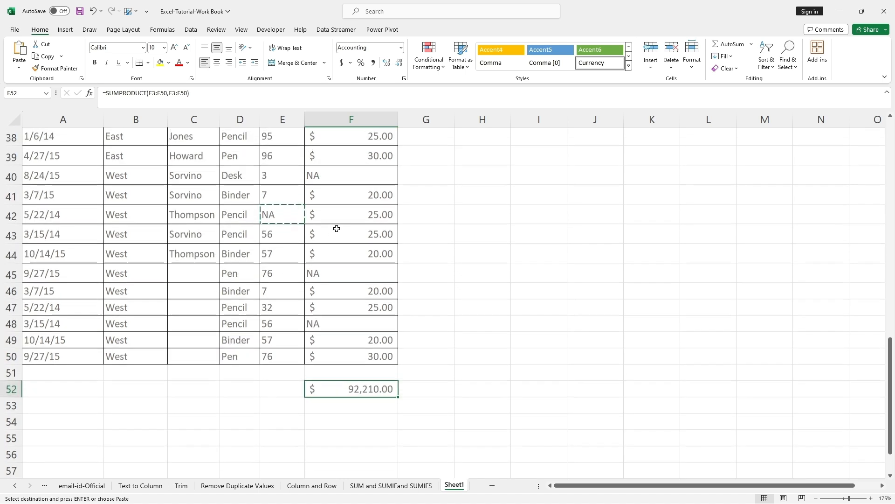
pyautogui.scroll(2, 337, 229)
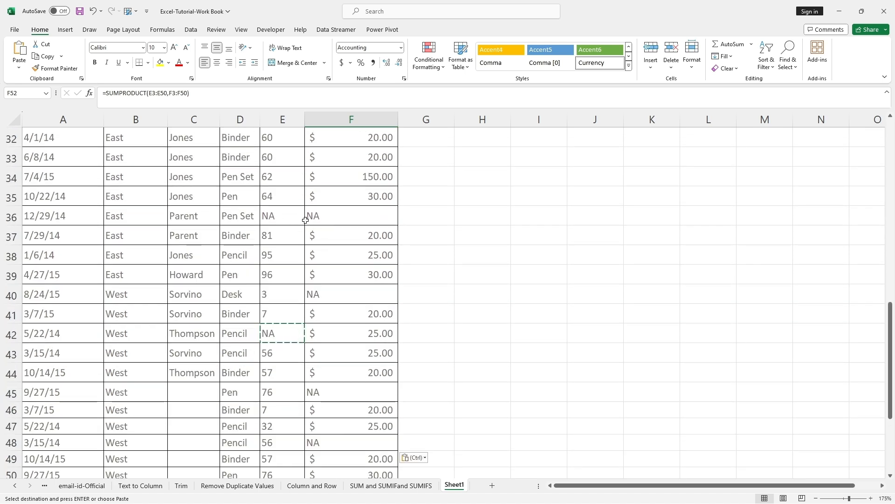
pyautogui.scroll(-3, 331, 220)
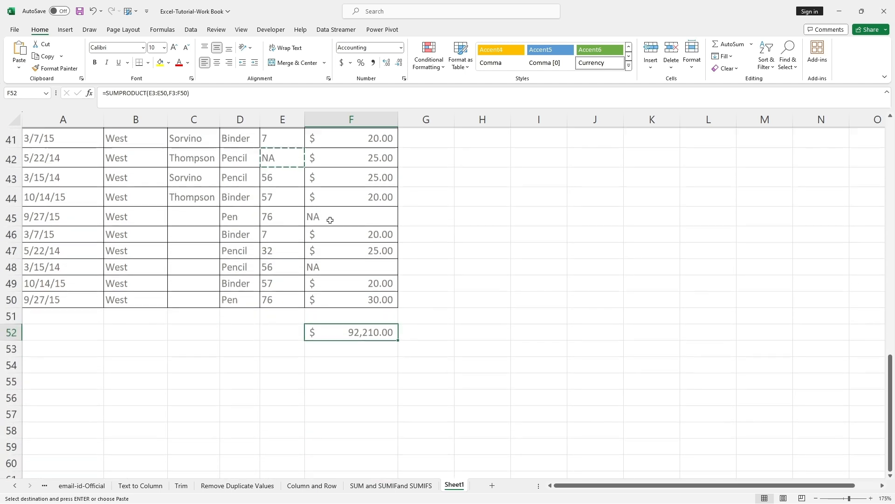
pyautogui.scroll(6, 331, 220)
pyautogui.scroll(-2, 331, 221)
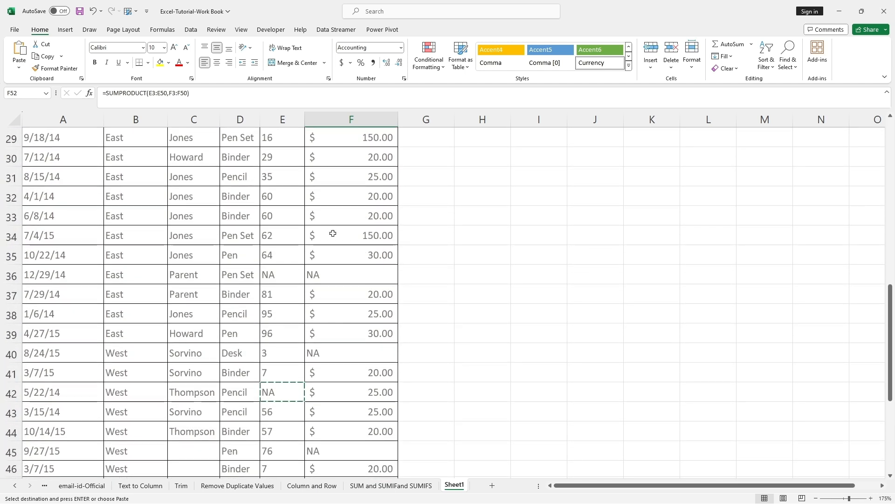
pyautogui.click(287, 274)
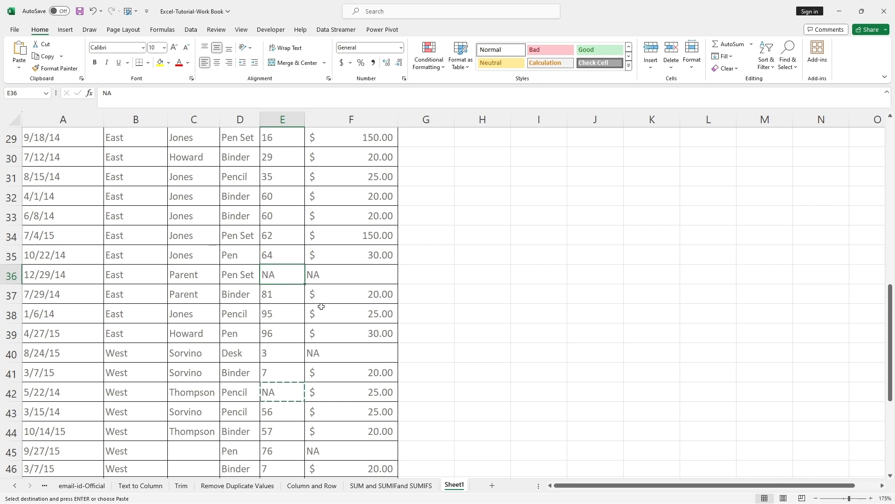
pyautogui.click(277, 361)
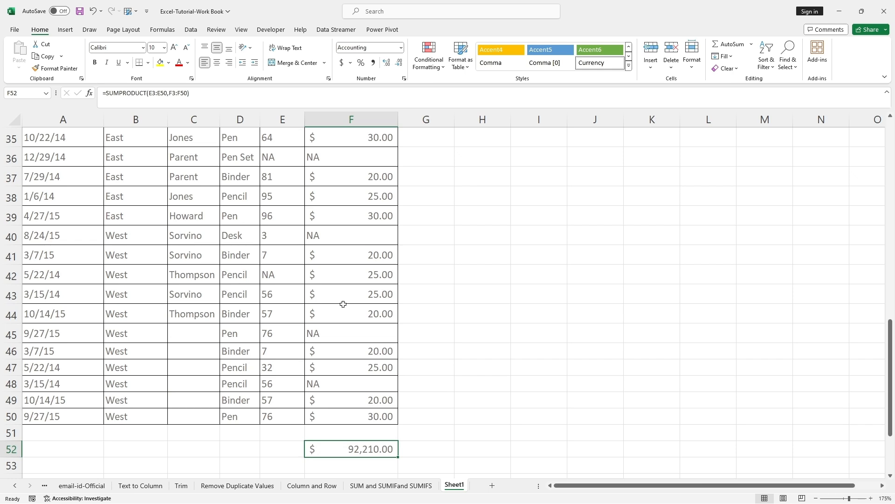
# Label the total with SUMPRODUCT in E52 and fit column E's width to the text.
pyautogui.click(279, 448)
pyautogui.write('SU')
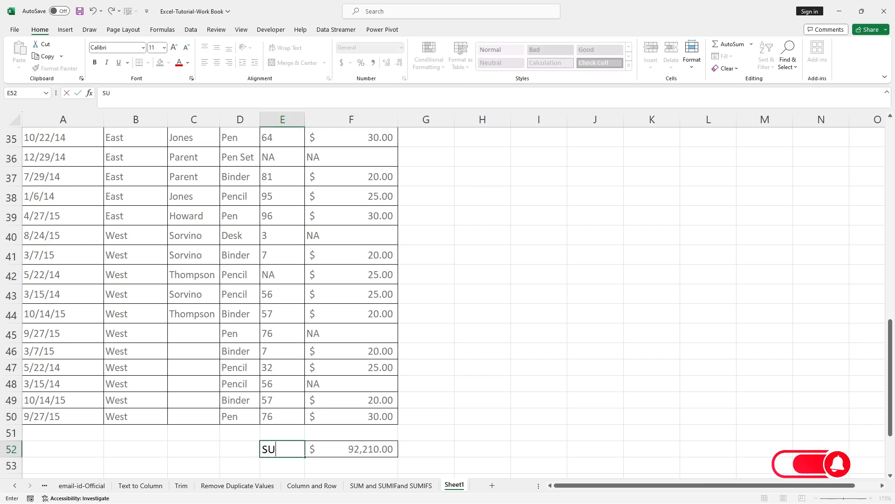
pyautogui.write('MPRODUCT')
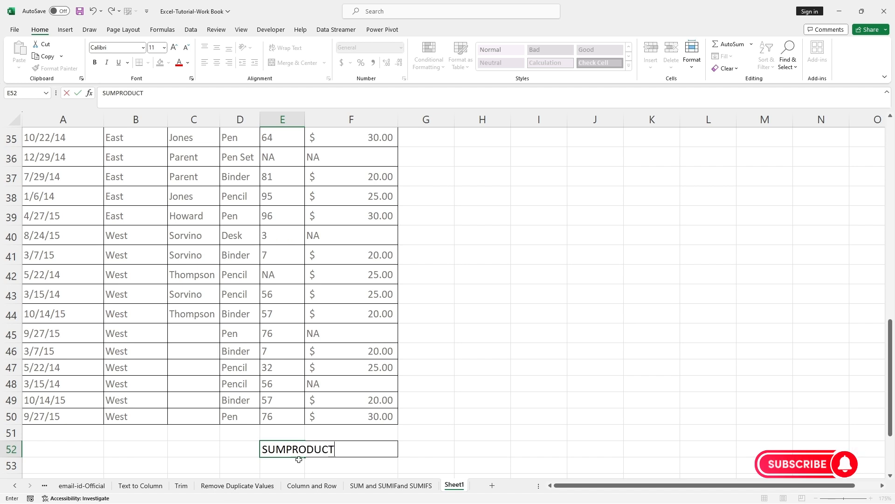
pyautogui.click(433, 395)
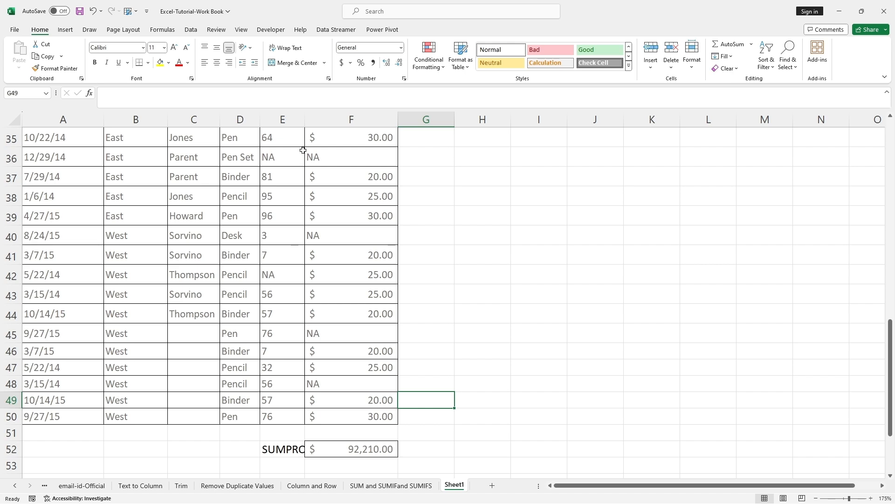
pyautogui.doubleClick(304, 121)
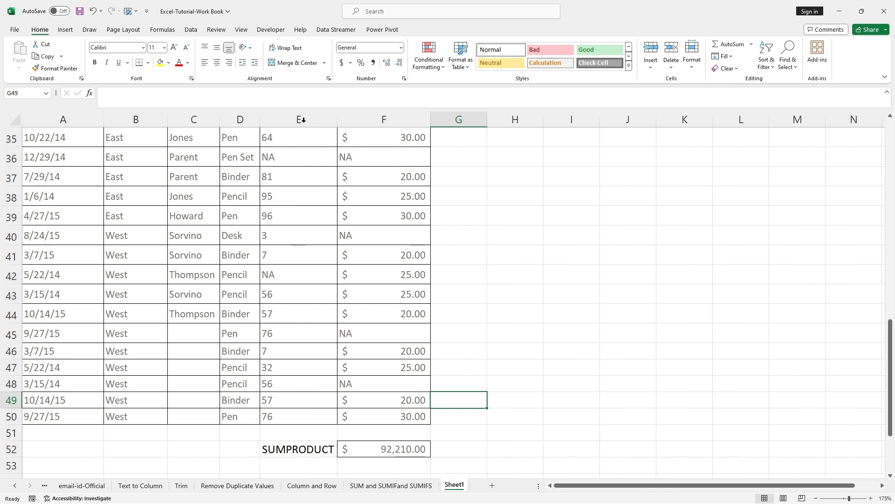
# Make the SUMPRODUCT total in F52 bold.
pyautogui.click(370, 444)
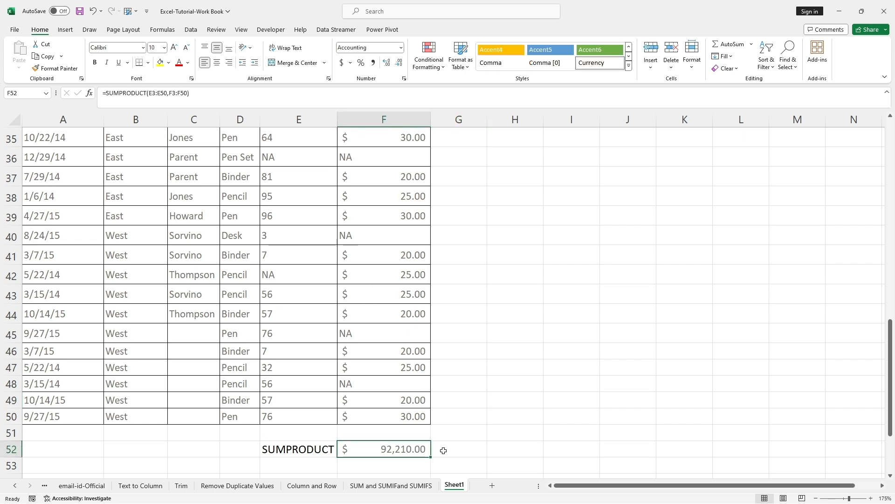
pyautogui.click(472, 399)
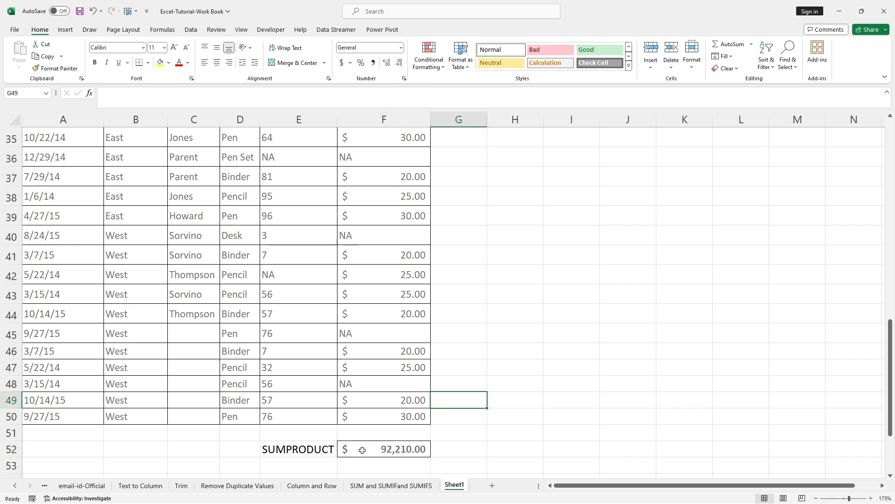